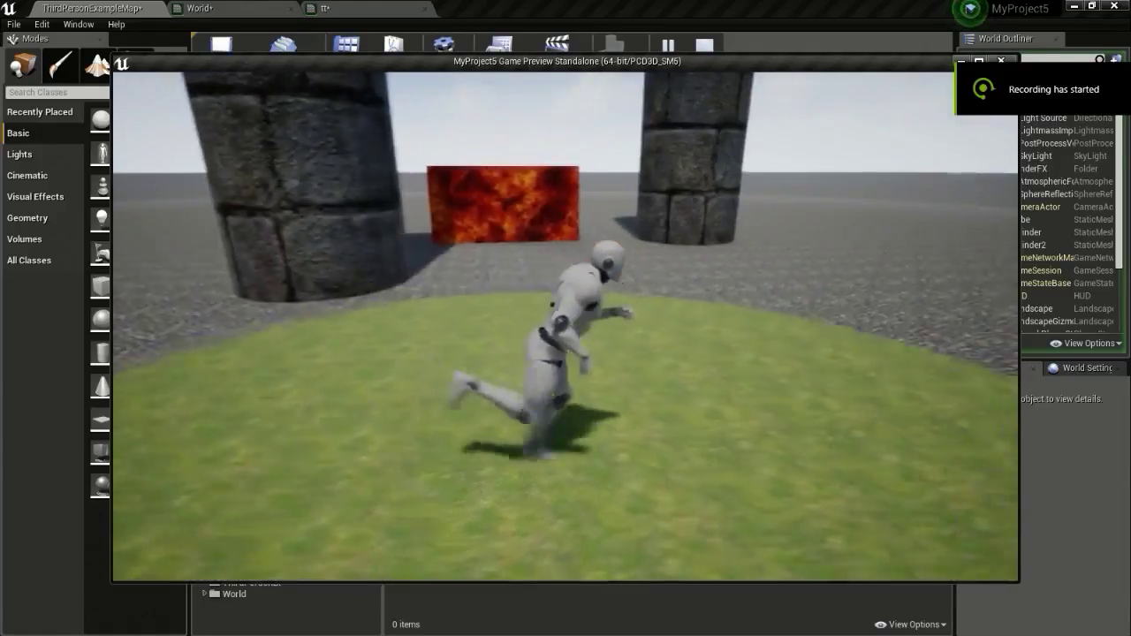
Run and jump the character around the pillars and cube in the game preview to examine the material change around it.
key("w")
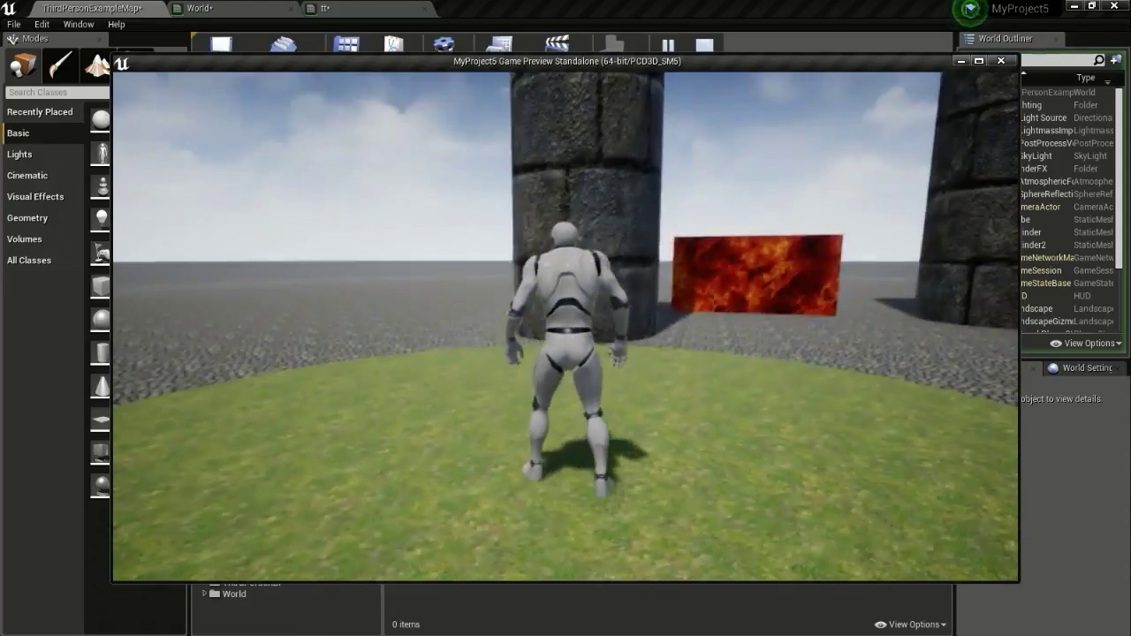
key("w")
key("a")
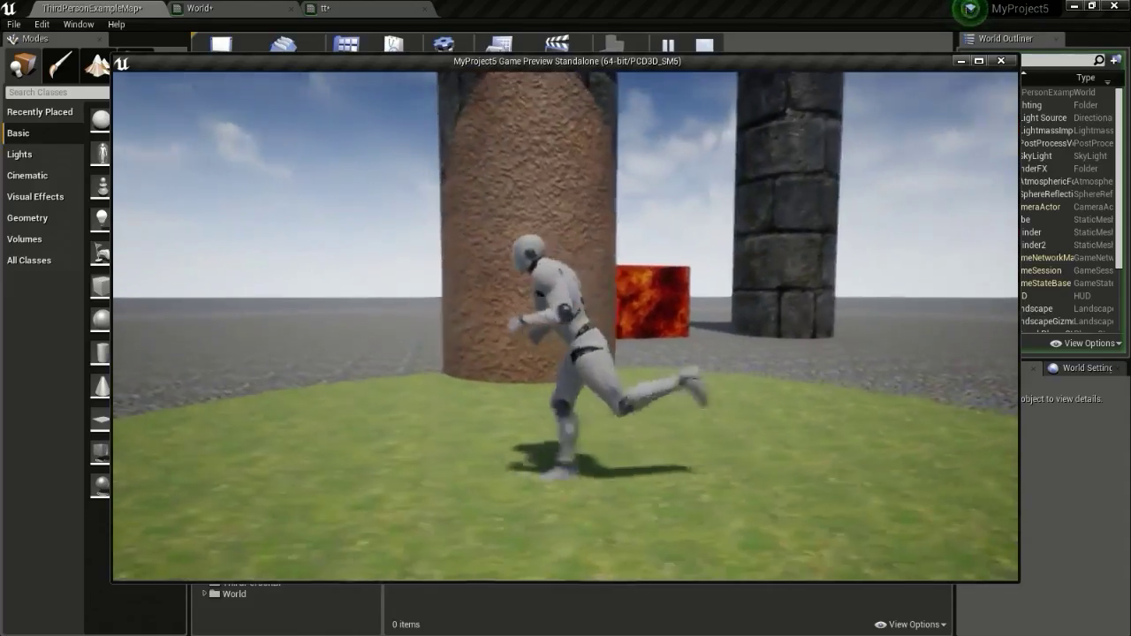
key("d")
key("d")
key("w")
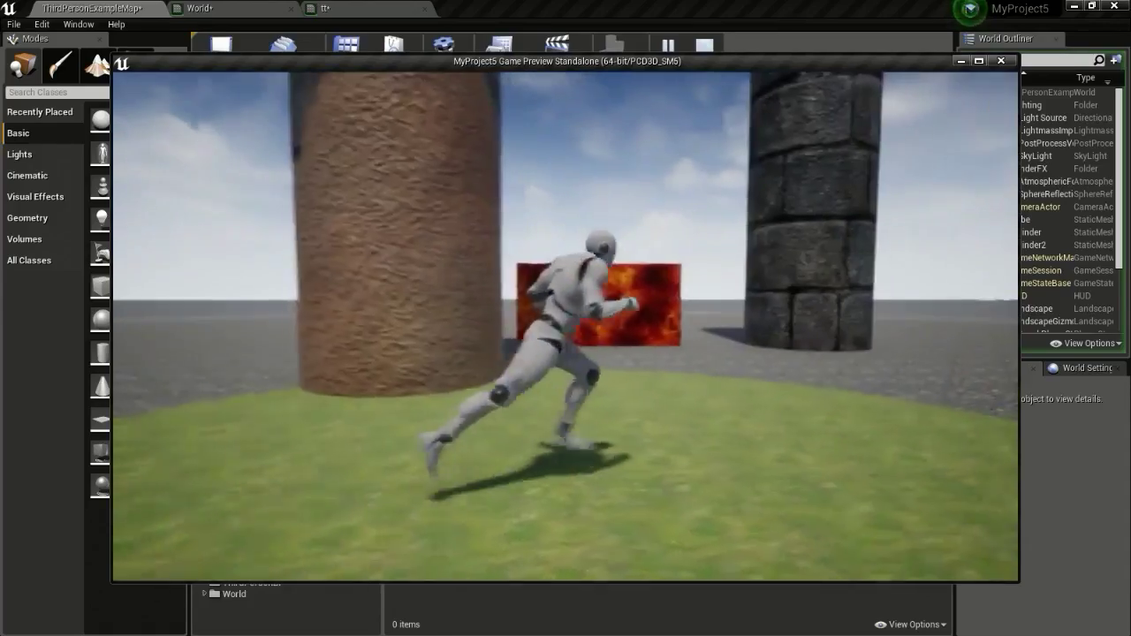
key("d")
key("s")
key("a")
key("w")
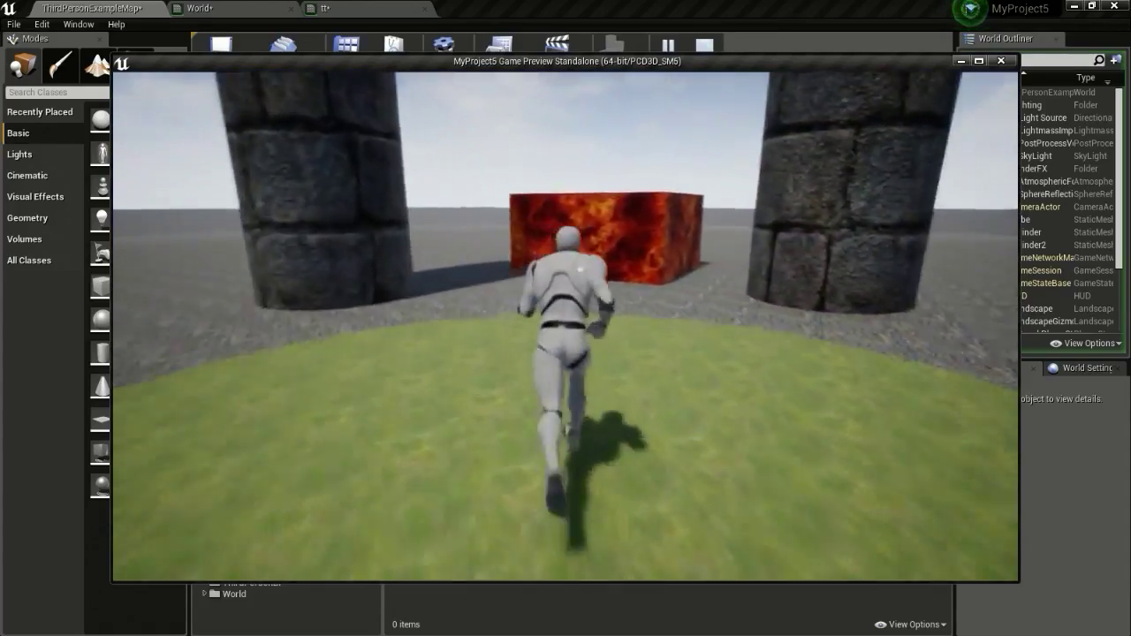
key("space")
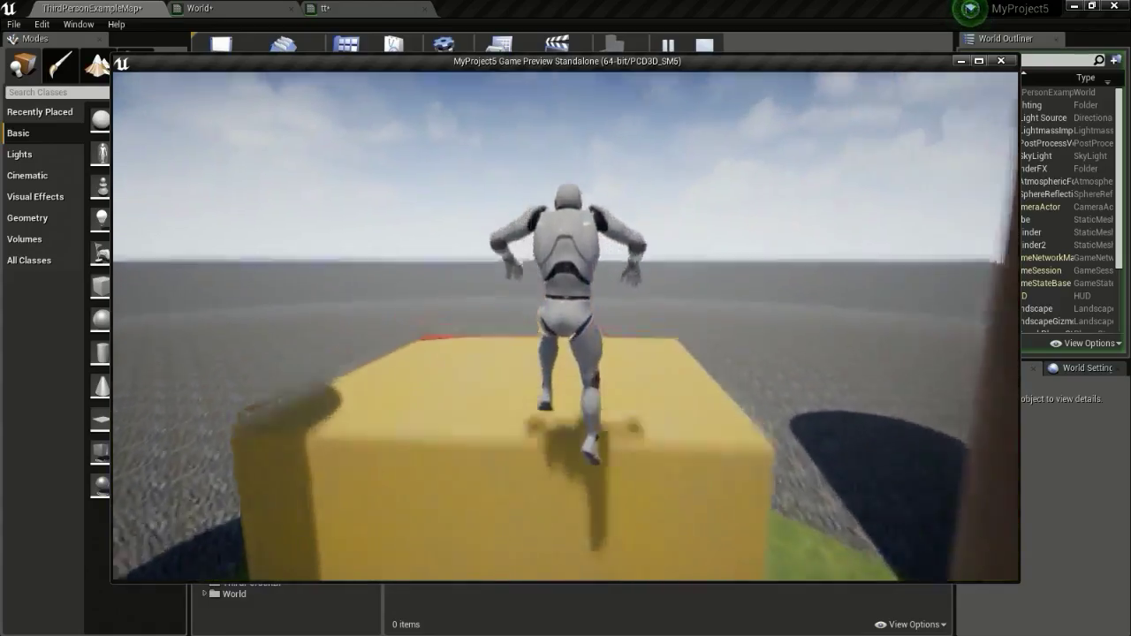
key("d")
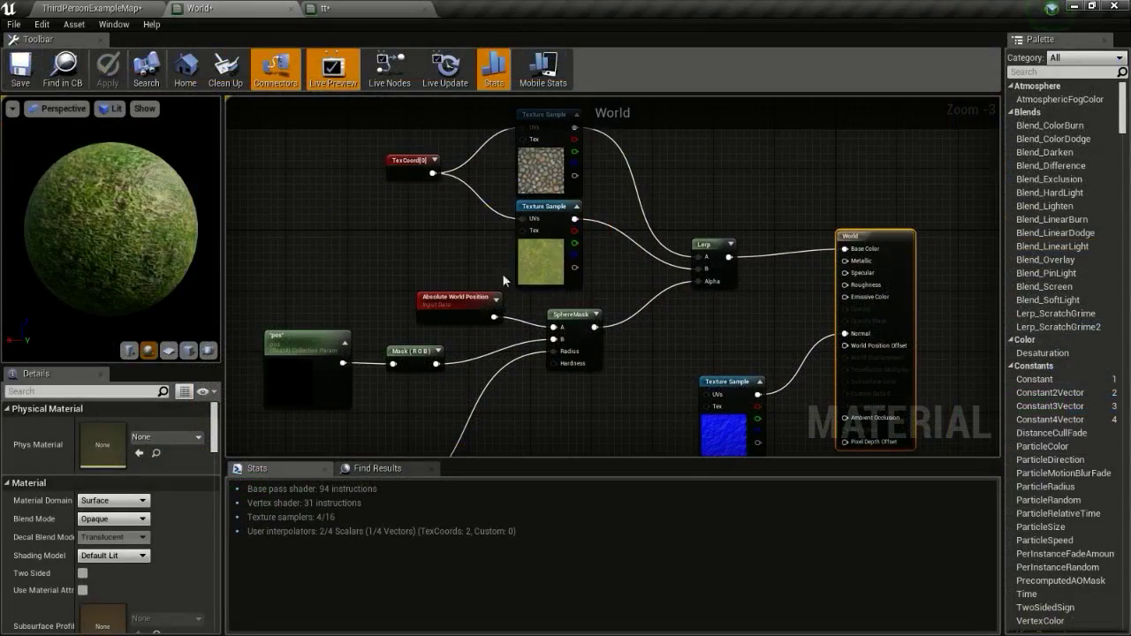
Examine the World material's SphereMask network, including the pos collection parameter, RGB mask, Absolute World Position and radius constant.
right_click_drag(258, 381, 289, 315)
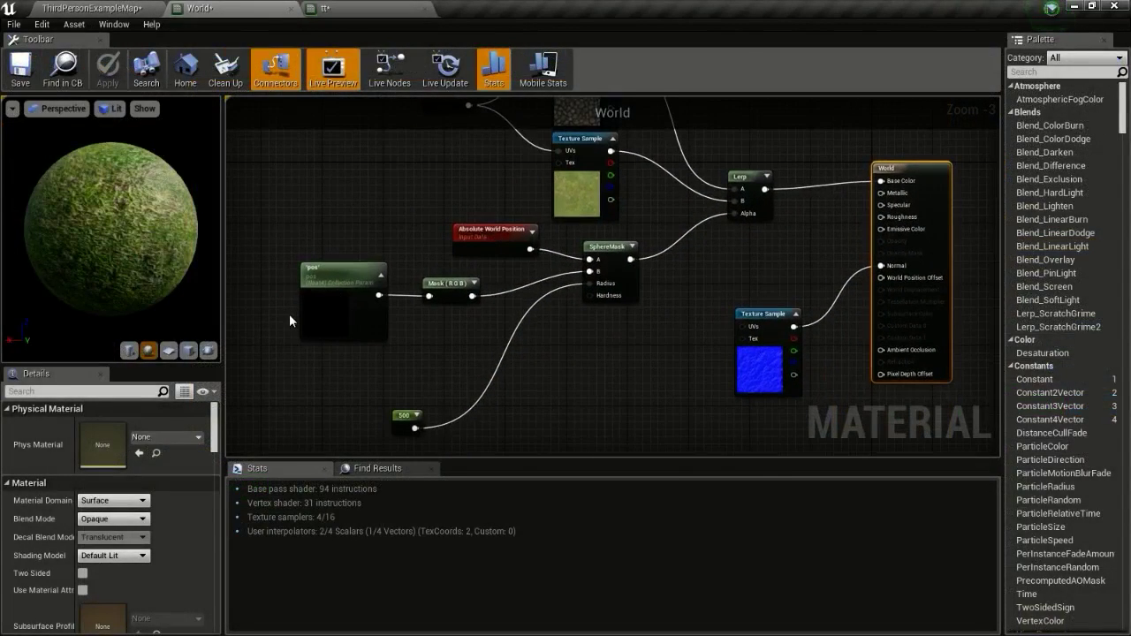
scroll(289, 315, "up", 2)
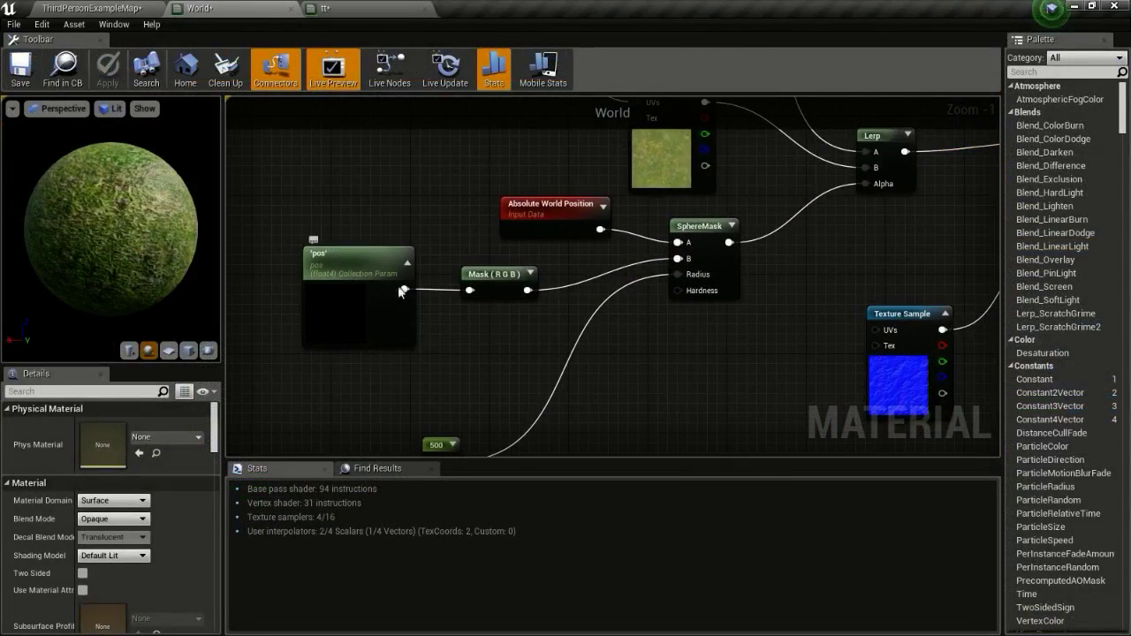
right_click_drag(556, 292, 455, 353)
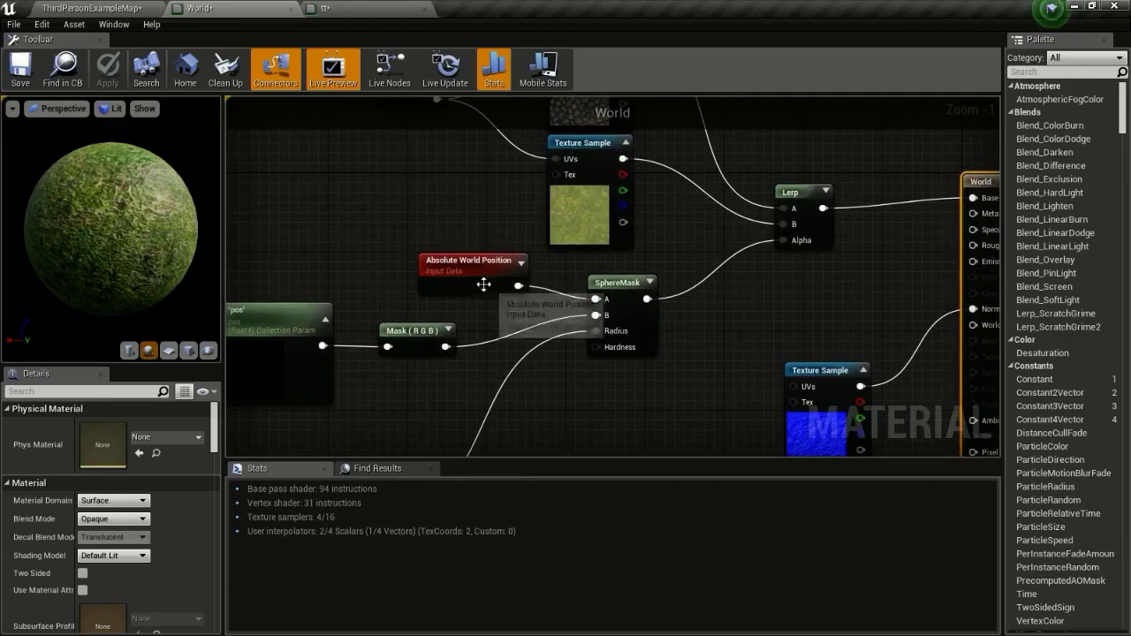
right_click_drag(506, 308, 473, 282)
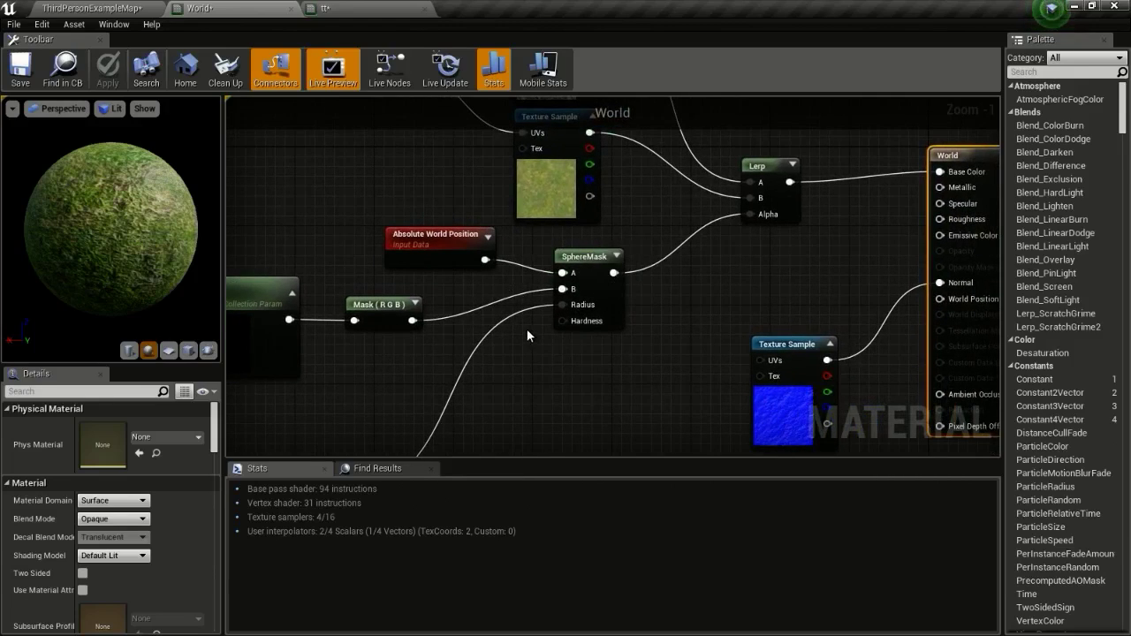
right_click_drag(472, 332, 556, 348)
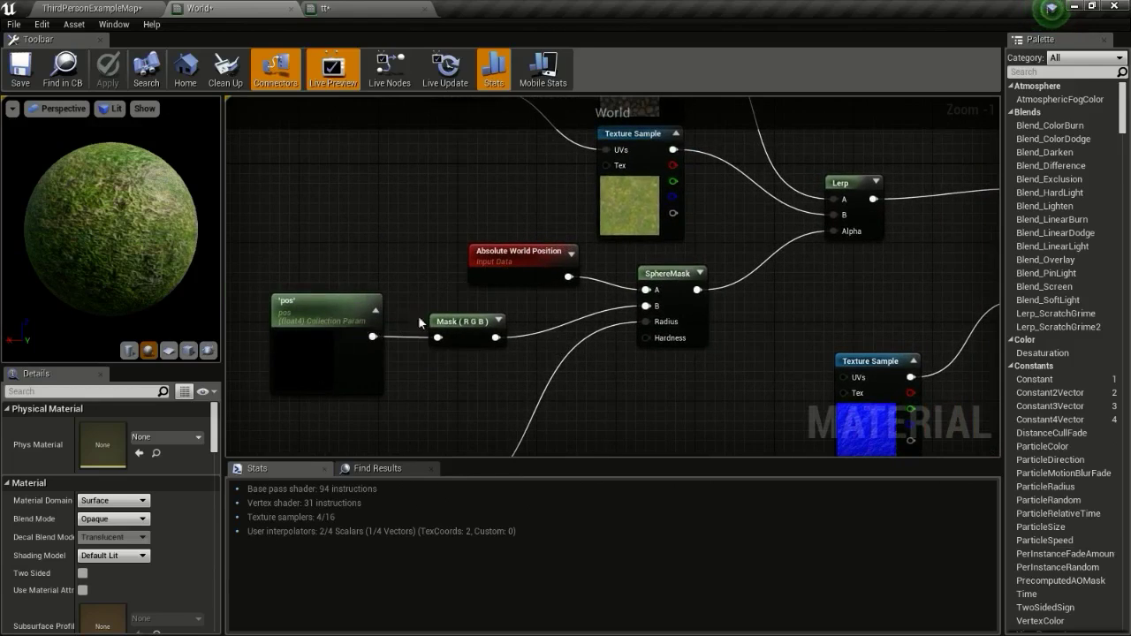
right_click_drag(535, 393, 456, 335)
scroll(504, 306, "down", 1)
scroll(321, 373, "up", 2)
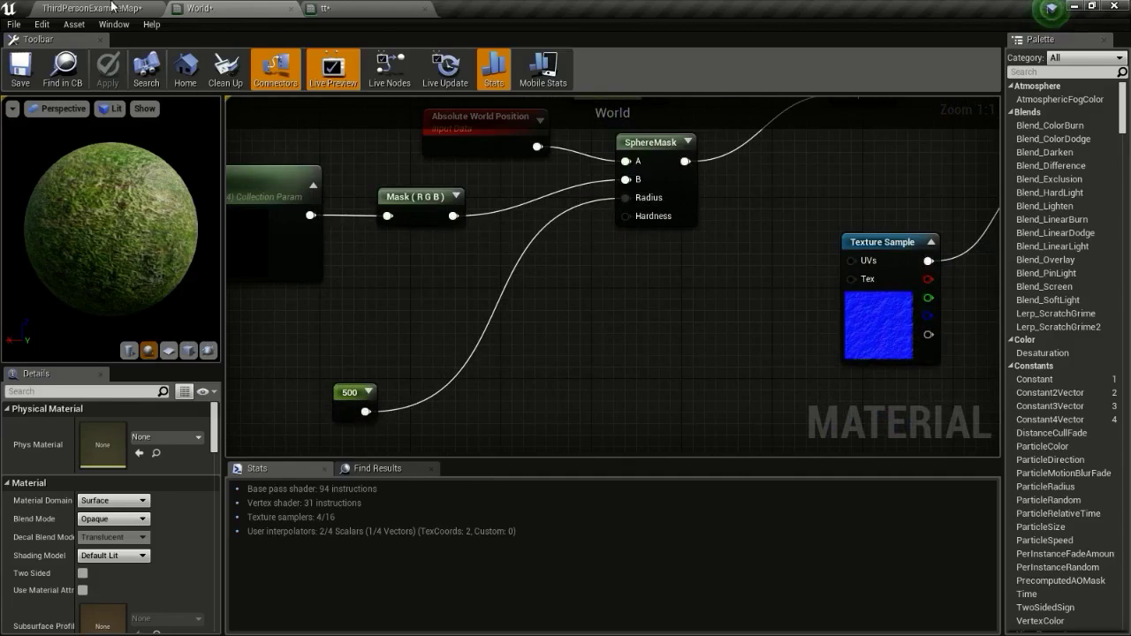
Play the ThirdPersonExampleMap level, move and jump the character to inspect the edge of the grass circle, and end the preview.
left_click(113, 7)
left_click(679, 74)
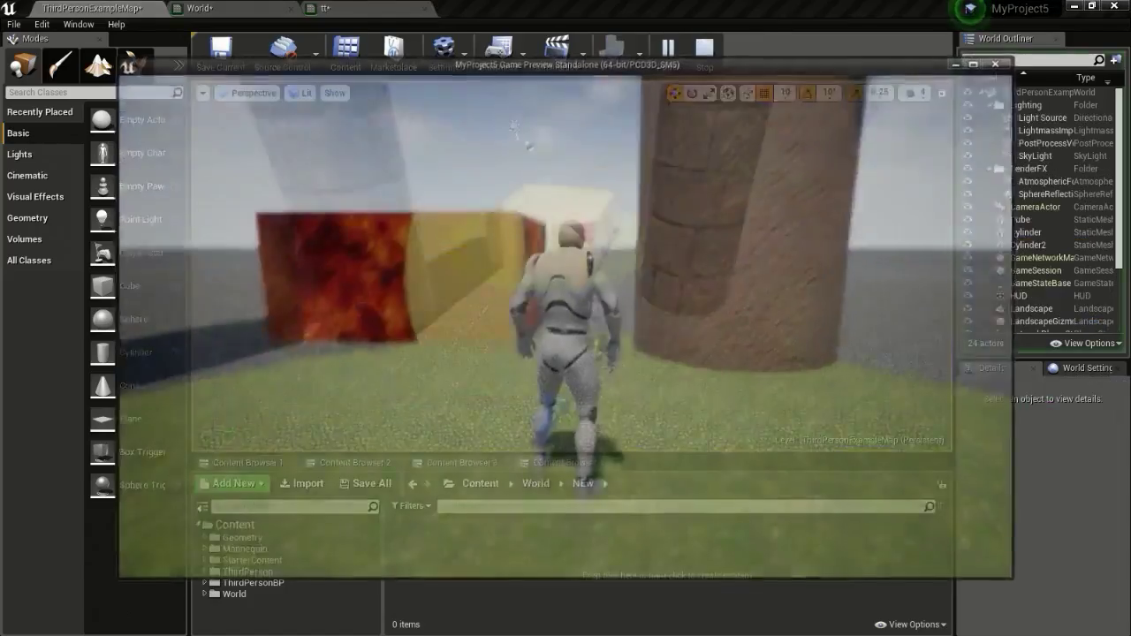
key("w")
key("space")
key("space")
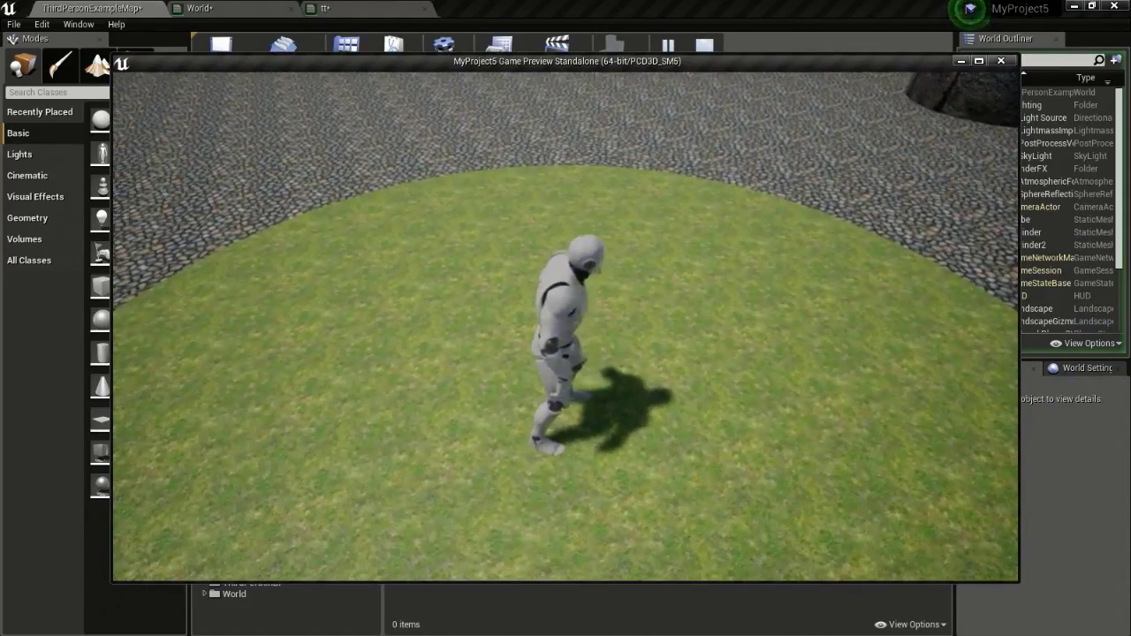
key("Escape")
Add a constant node to the World material and connect it to the SphereMask's Hardness input.
left_click(262, 15)
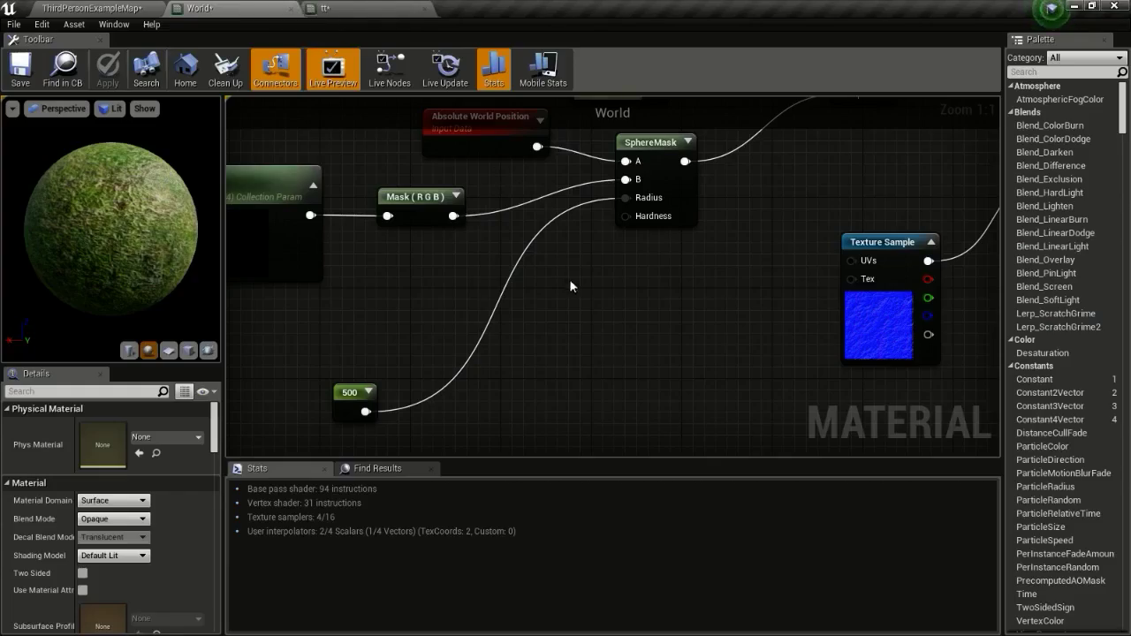
scroll(595, 266, "down", 2)
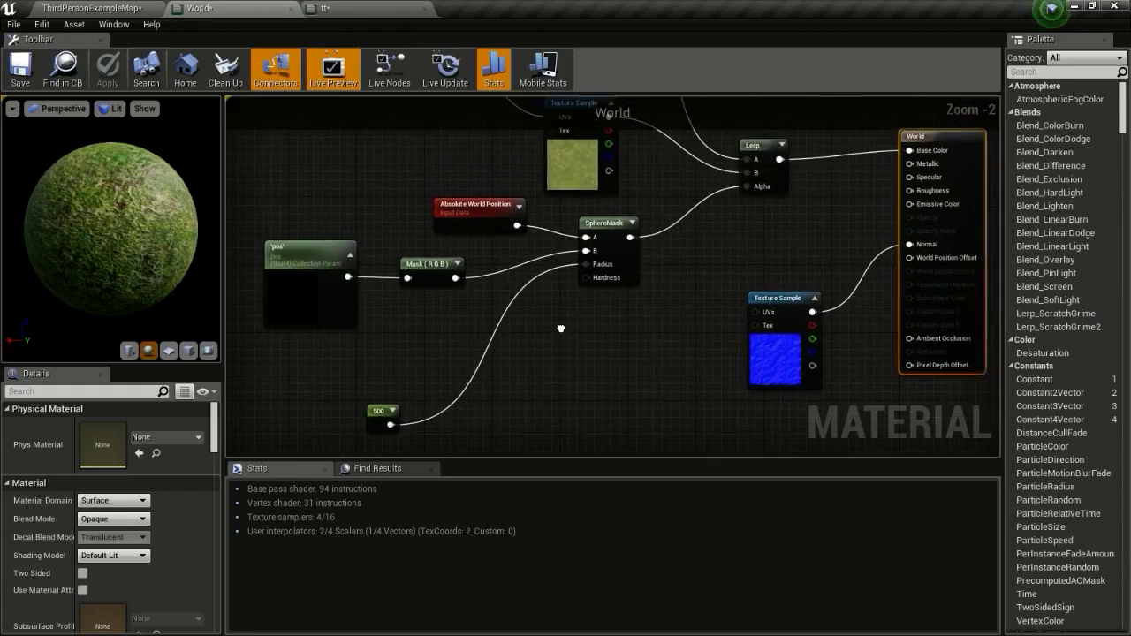
scroll(574, 287, "up", 2)
left_click(507, 335)
left_click_drag(529, 358, 602, 275)
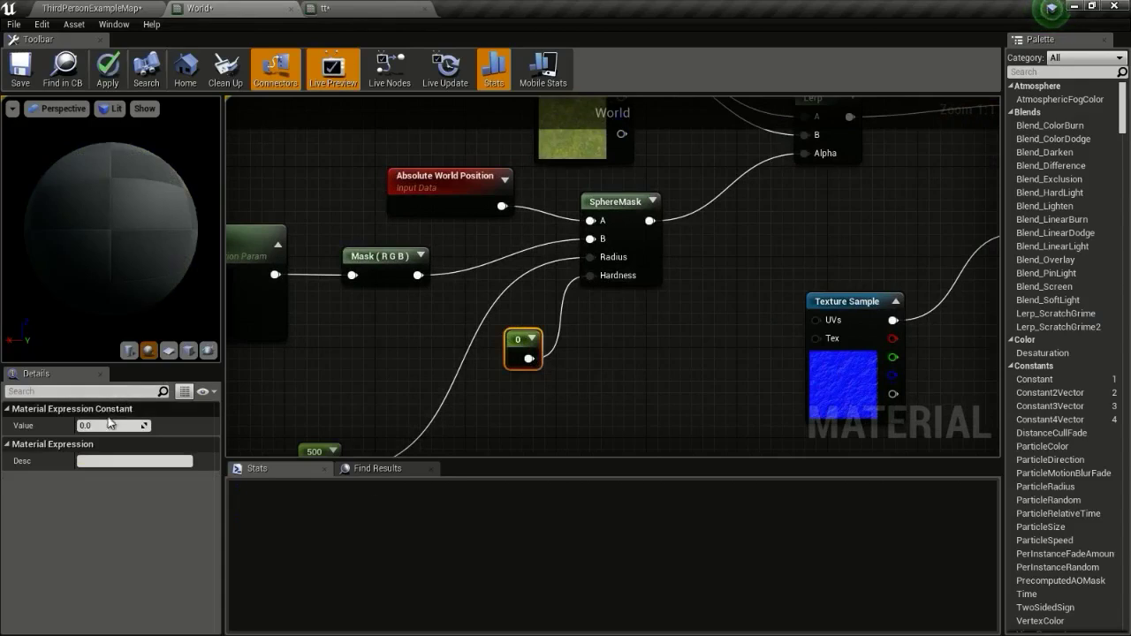
Set the hardness constant's value to 0.5 and apply the changes to the World material.
left_click(107, 424)
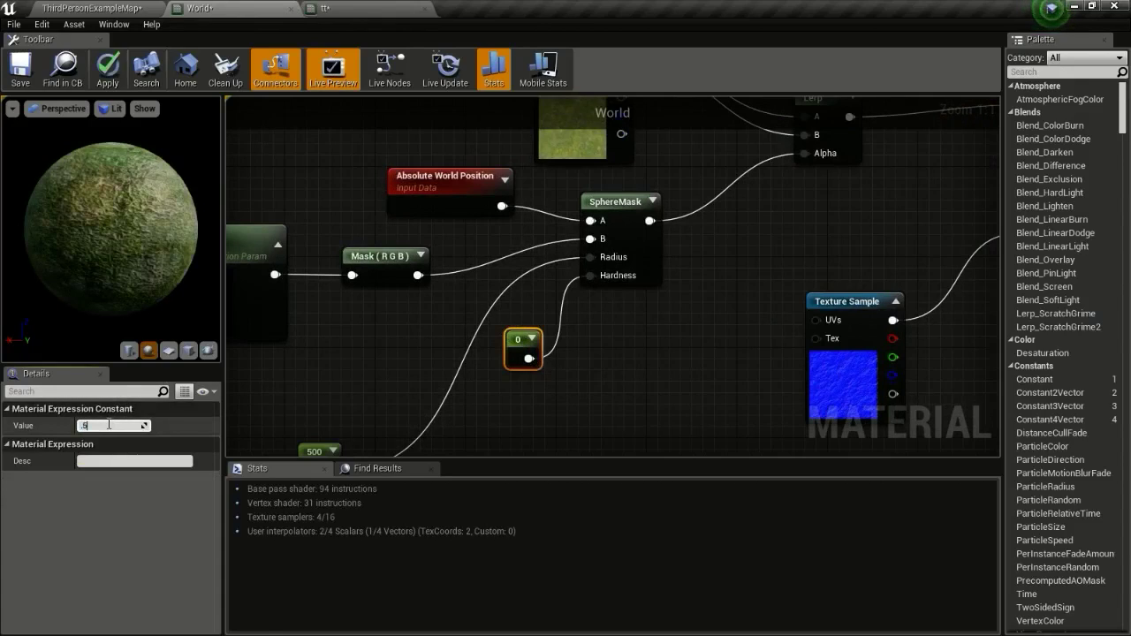
key("Return")
left_click(107, 68)
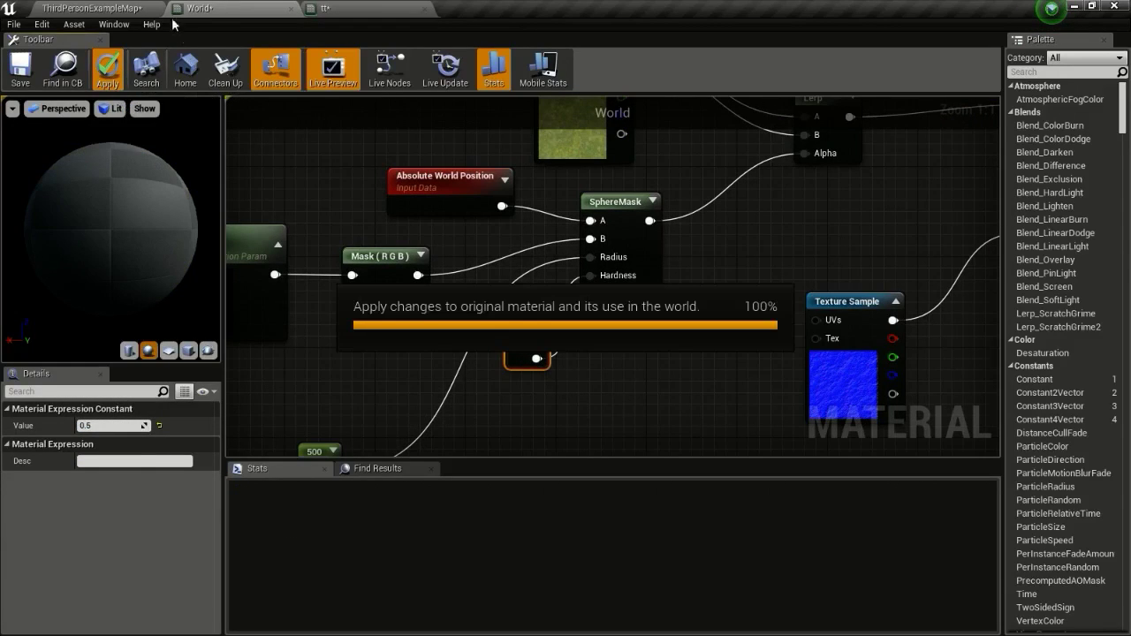
Play the level again, running and jumping to check the softened edge of the grass circle, and end the preview.
left_click(149, 7)
left_click(665, 50)
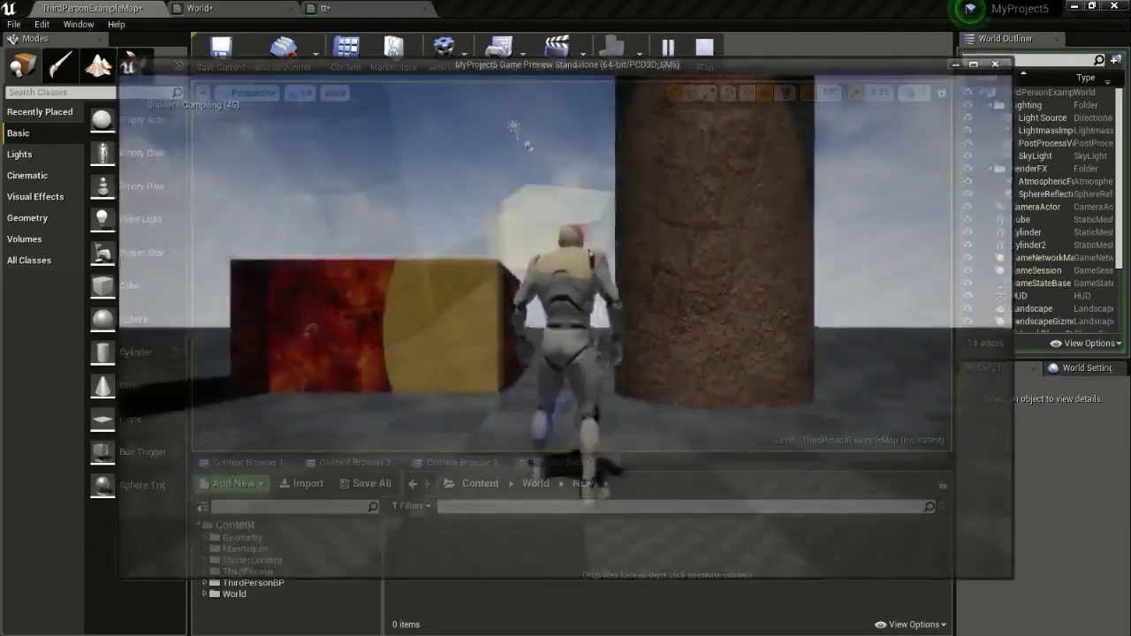
key("d")
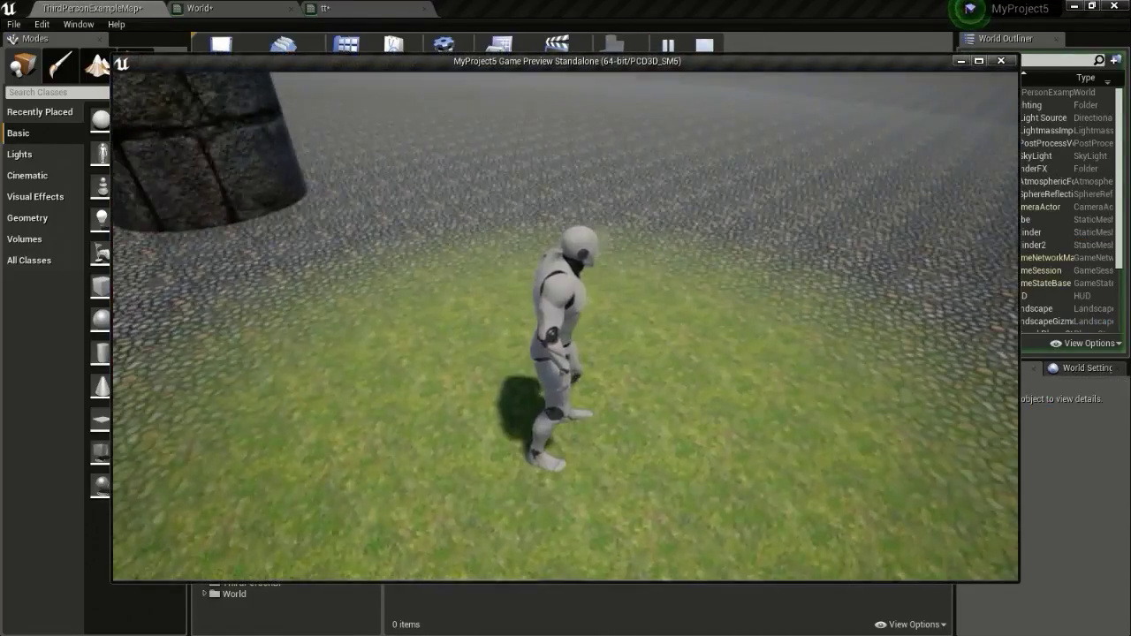
key("d")
key("a")
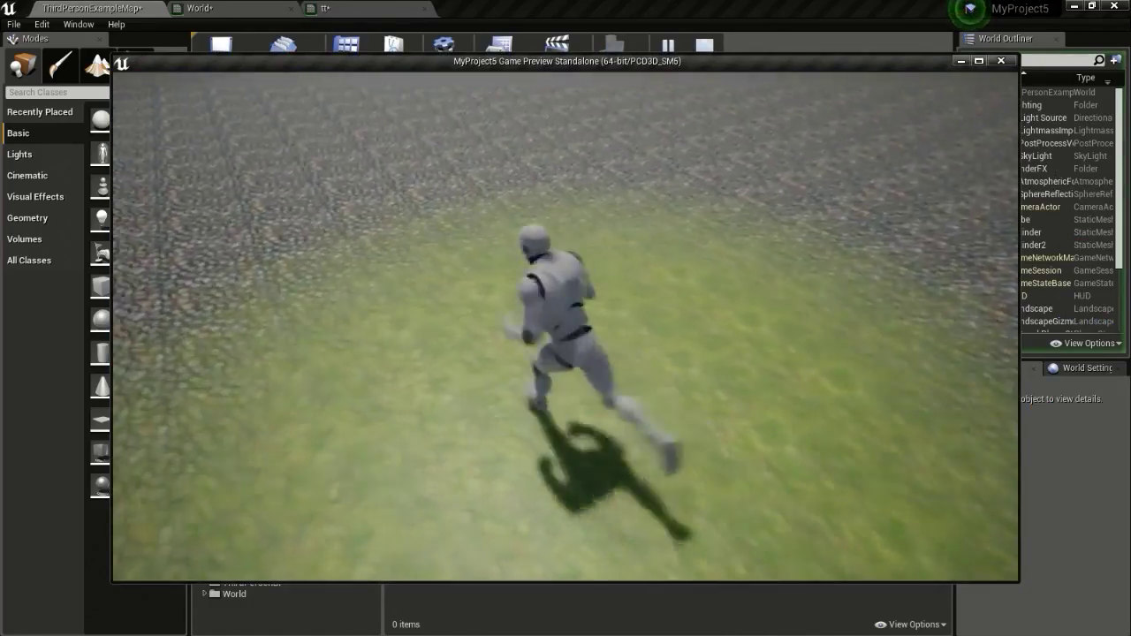
key("w")
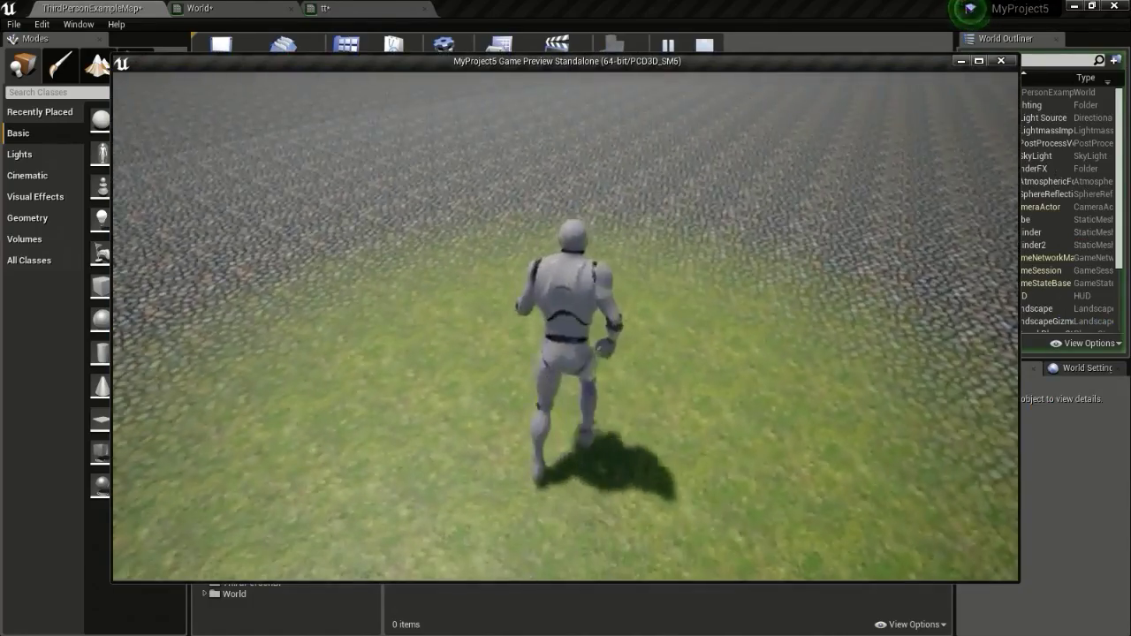
key("space")
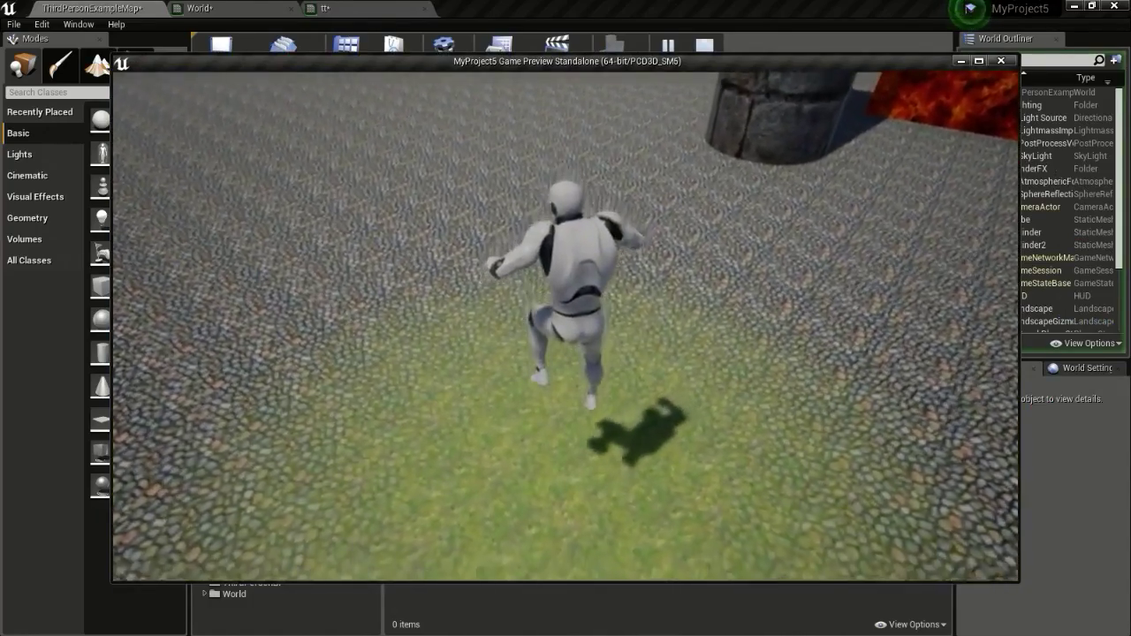
key("Escape")
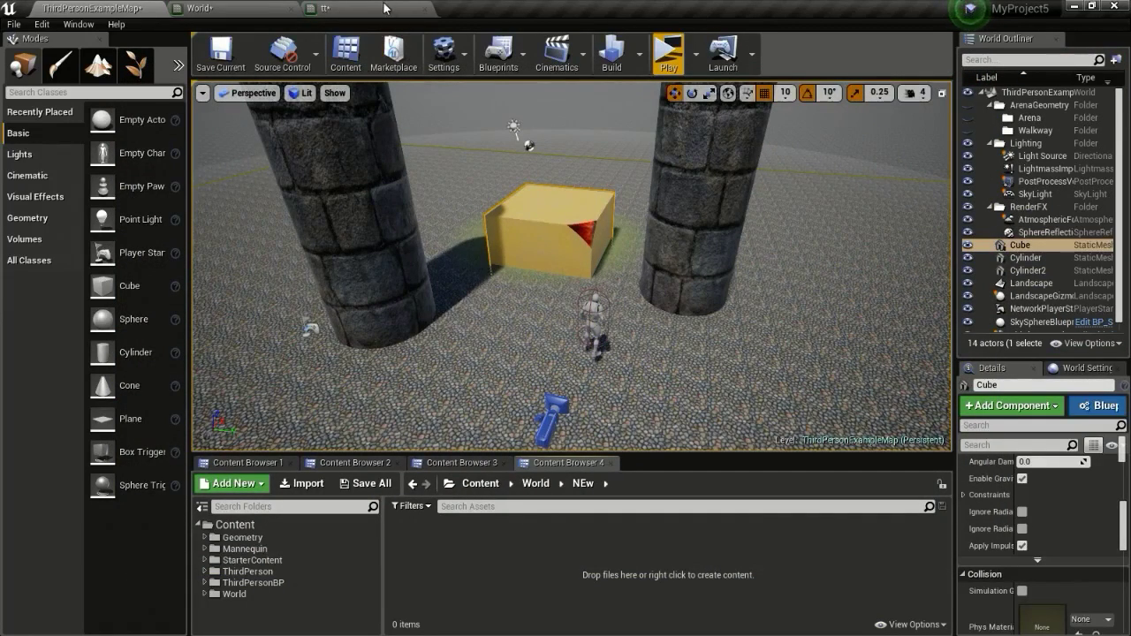
Compare the tt material's MF function node and its inputs with the full node network of the World material.
left_click(376, 7)
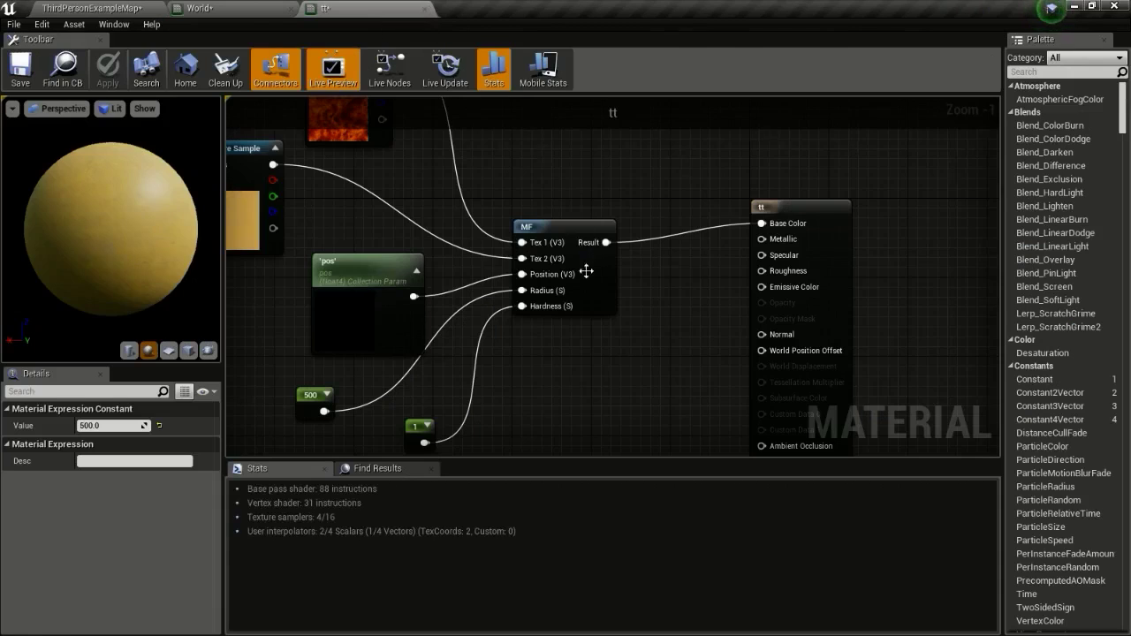
scroll(548, 252, "down", 3)
scroll(566, 241, "up", 3)
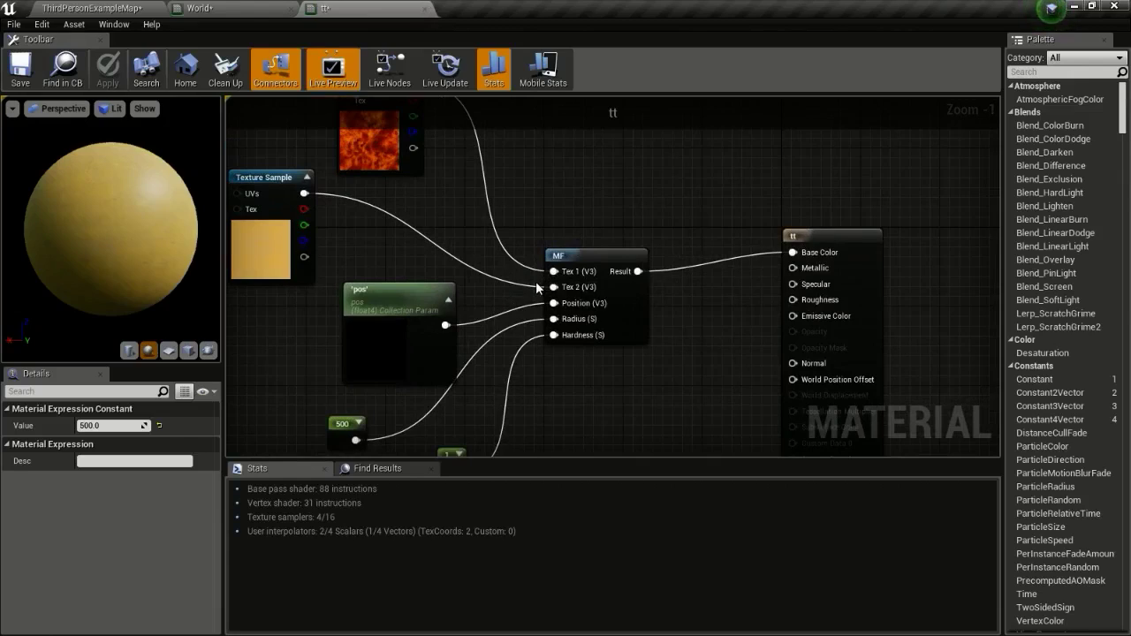
scroll(536, 284, "down", 2)
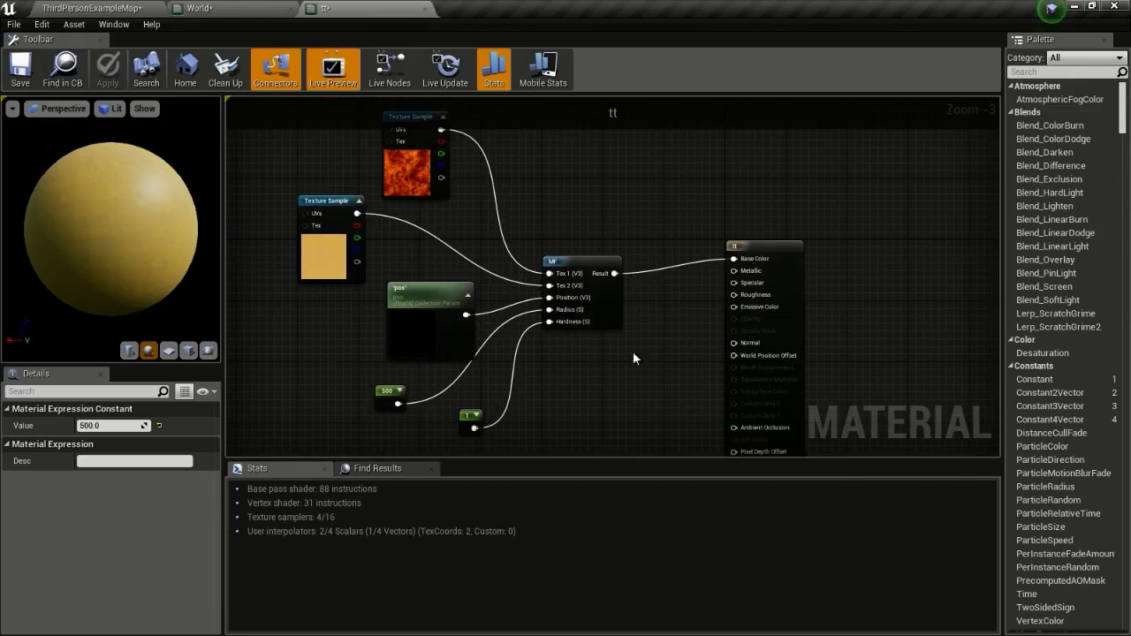
left_click(257, 6)
right_click_drag(742, 290, 610, 328)
scroll(608, 330, "down", 6)
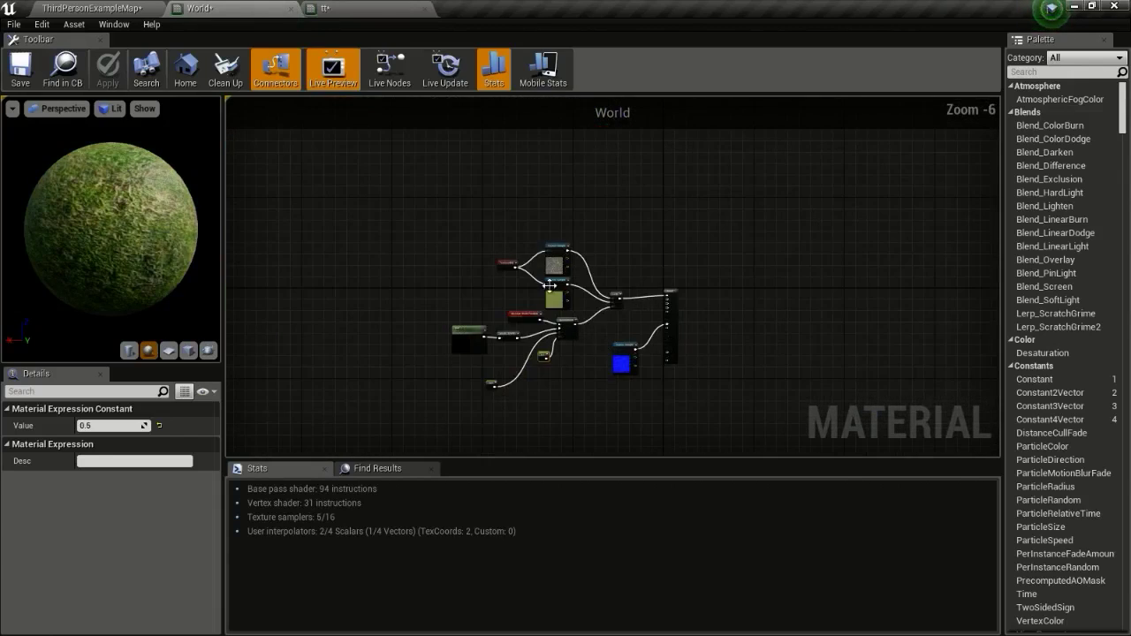
scroll(548, 283, "up", 3)
scroll(491, 239, "down", 1)
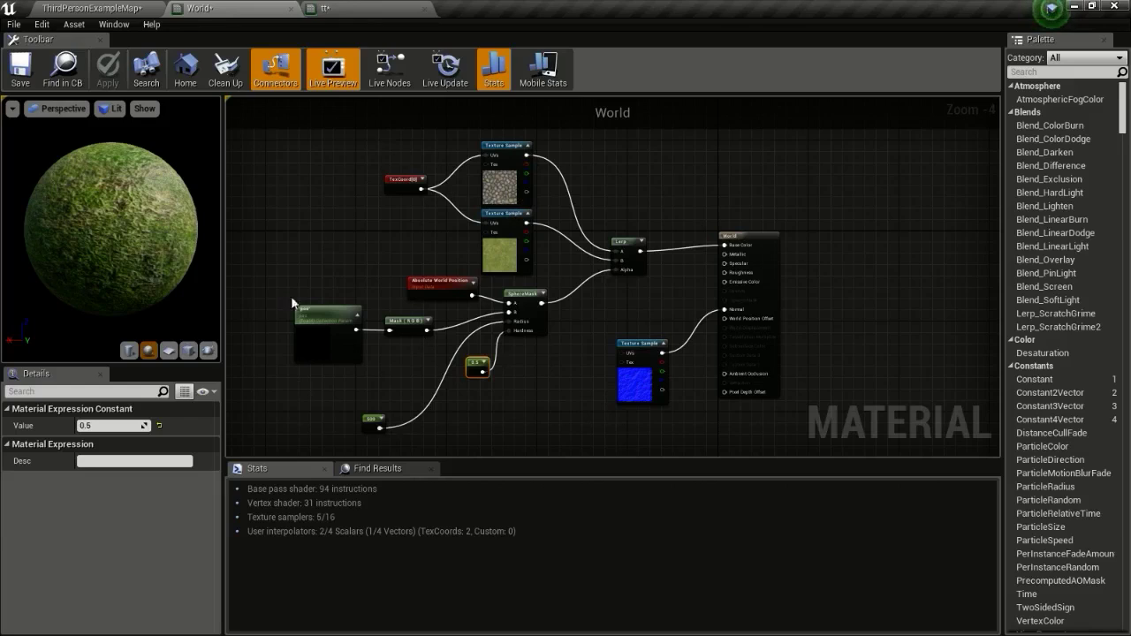
left_click(381, 8)
scroll(527, 202, "up", 2)
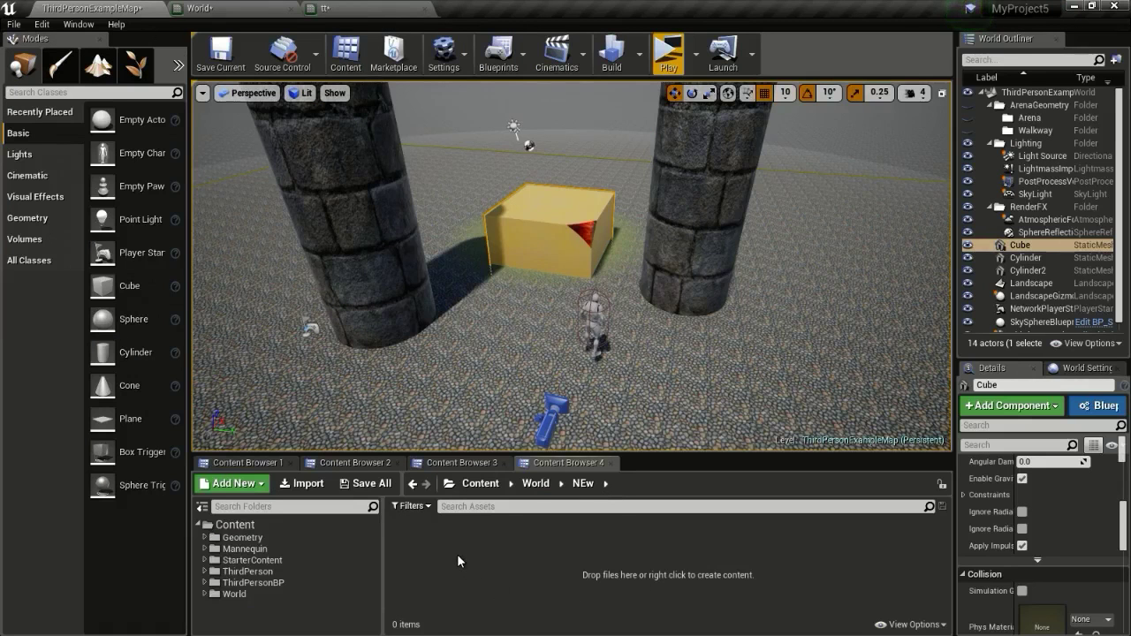
Create a material function named NewMF in the World/NEw content folder.
right_click(459, 561)
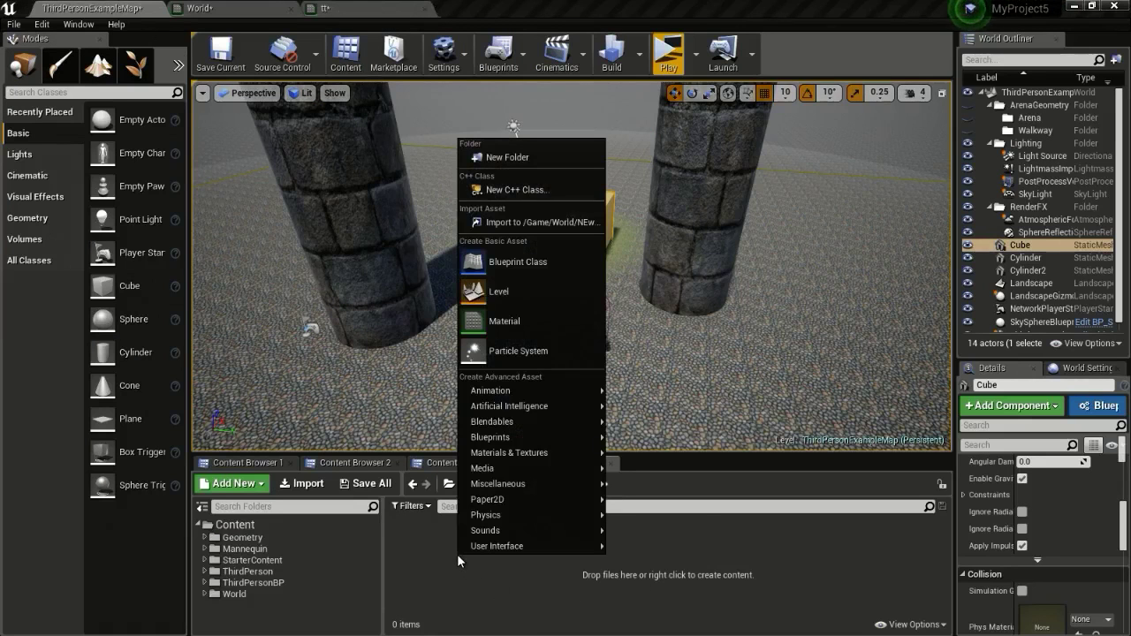
mouse_move(537, 457)
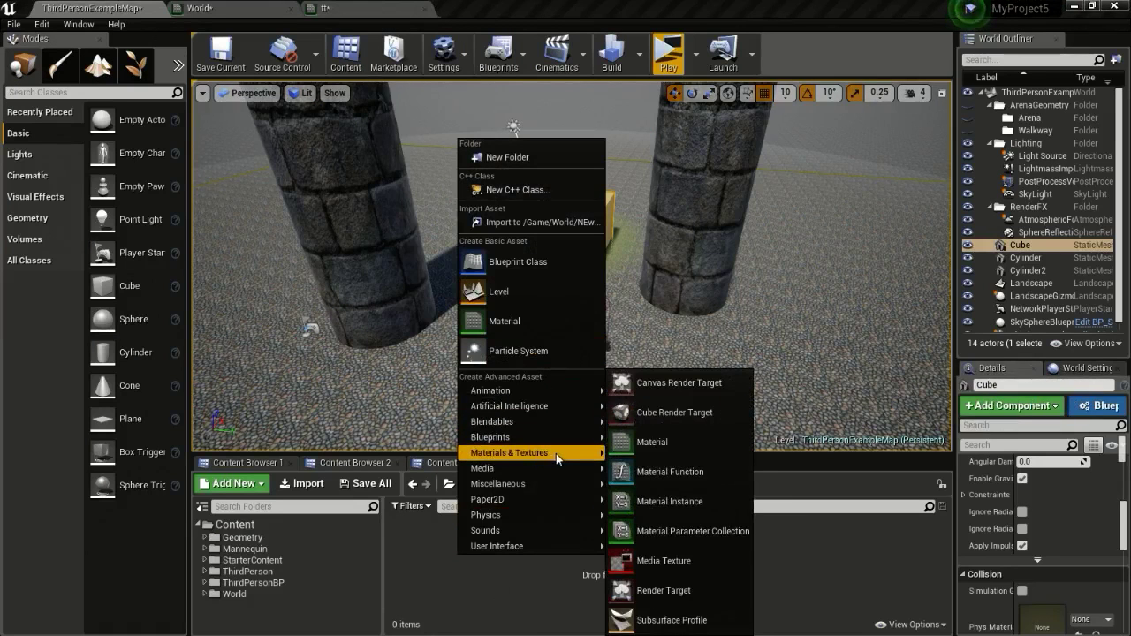
left_click(659, 471)
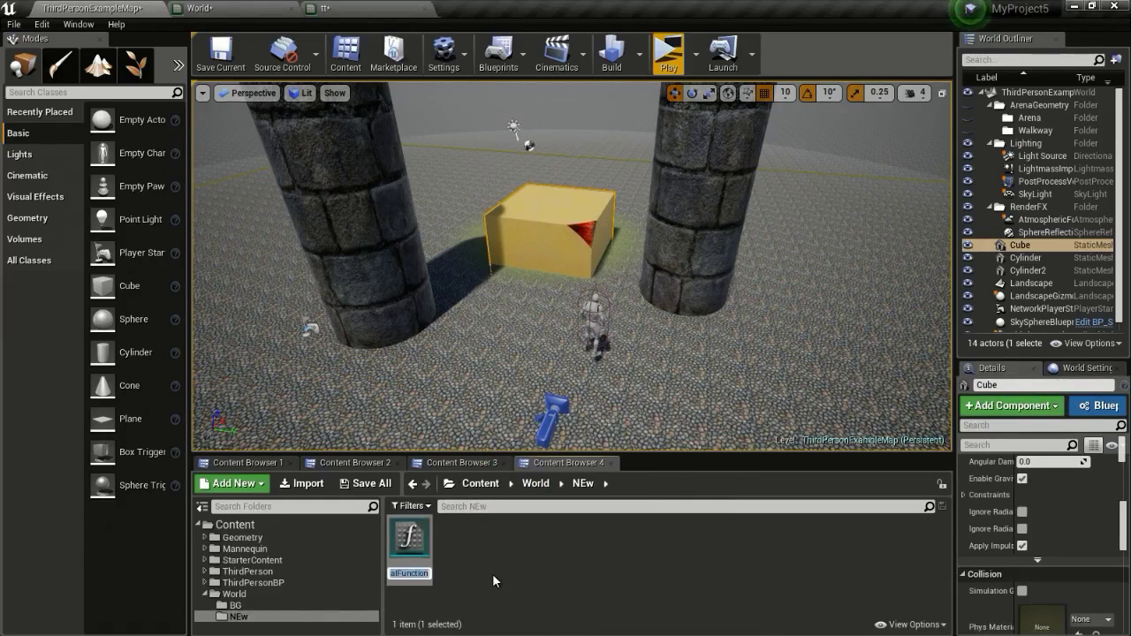
type("NewMF")
key("Return")
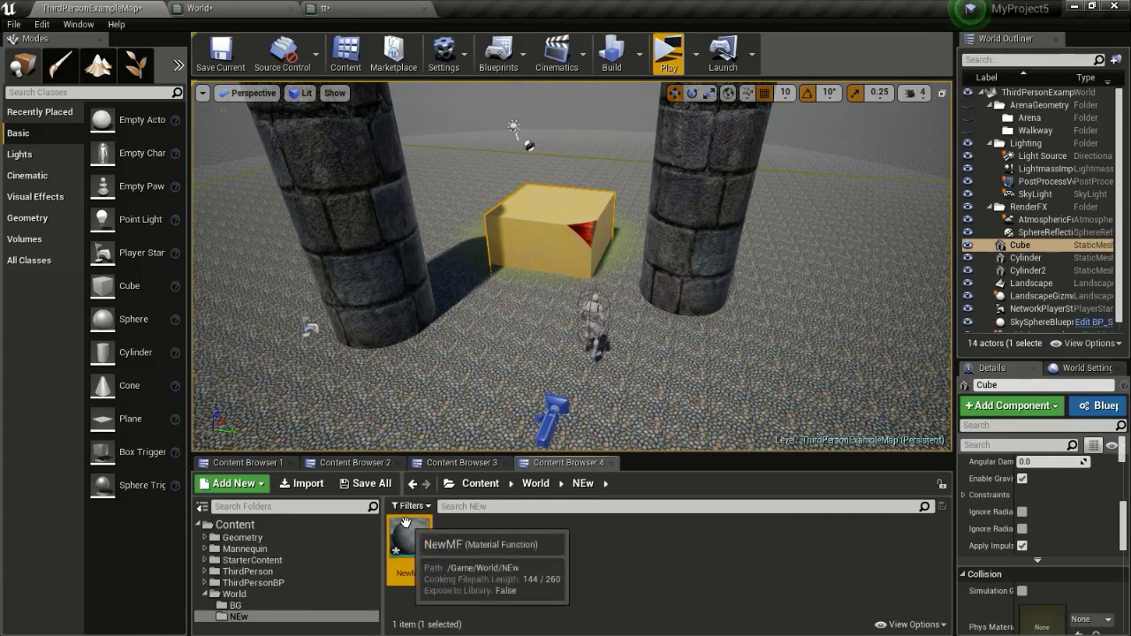
Open the NewMF material function and stop previewing its Output Result node.
double_click(406, 523)
right_click(656, 225)
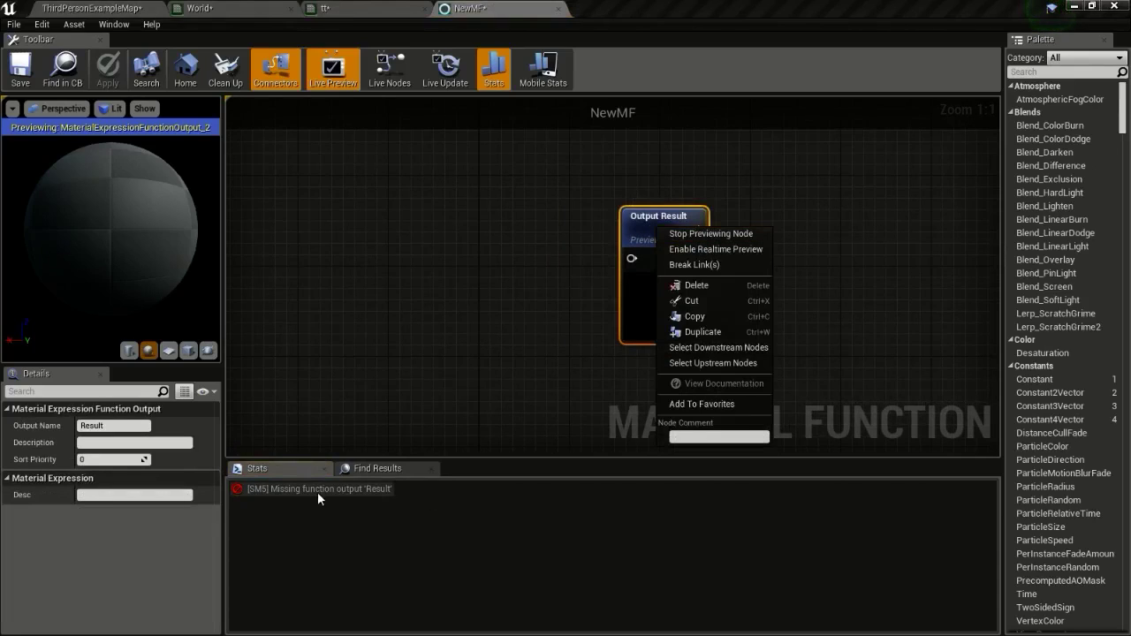
left_click(696, 235)
Add a WorldPosition node to the NewMF graph and place it well to the left of the Output Result node.
right_click_drag(544, 282, 640, 221)
scroll(606, 274, "down", 2)
scroll(592, 289, "up", 2)
right_click_drag(501, 264, 470, 250)
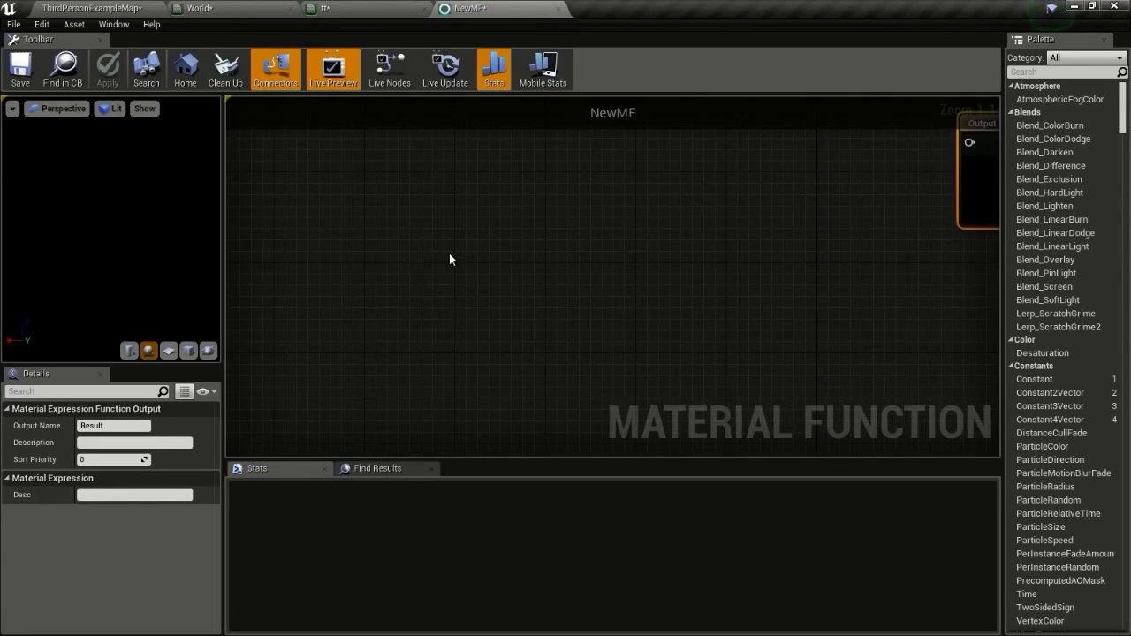
right_click(449, 259)
type("world")
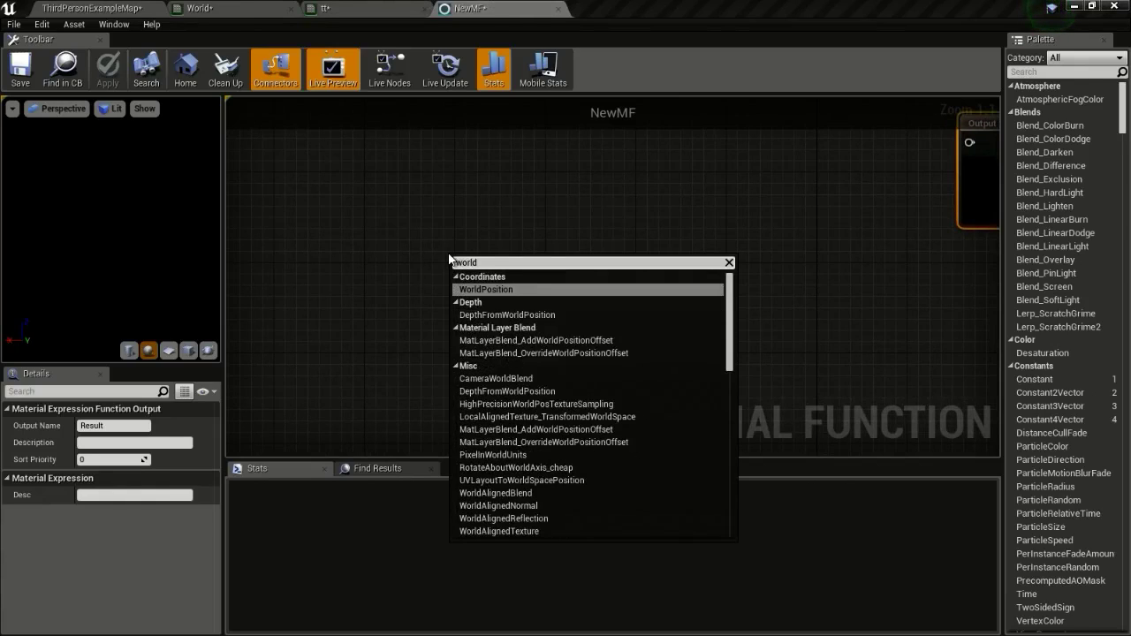
key("Return")
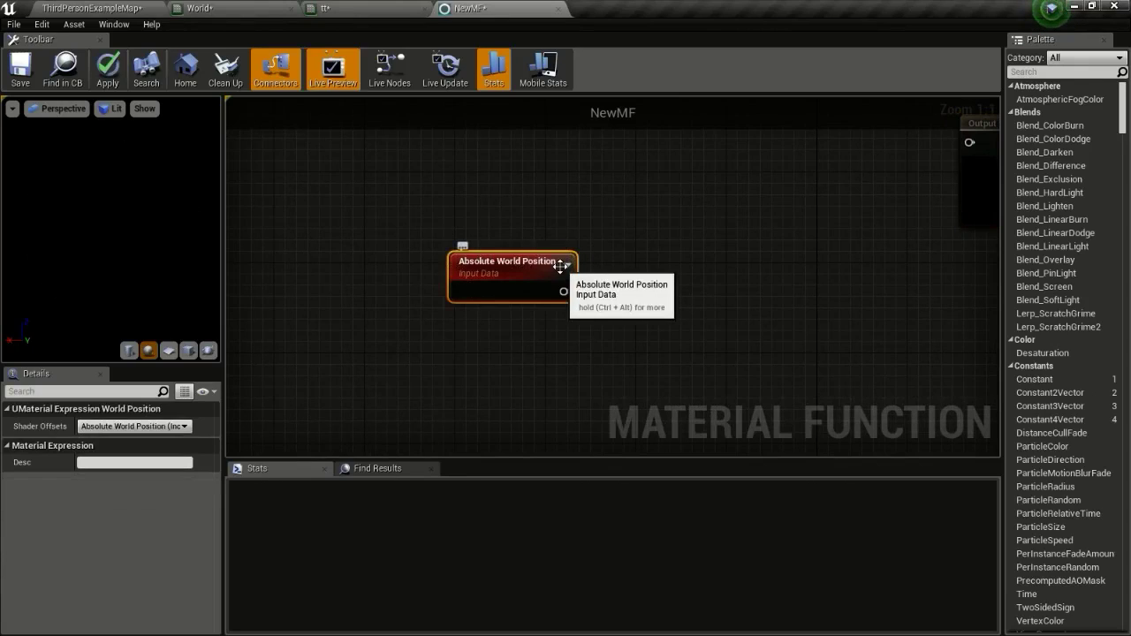
left_click_drag(505, 273, 386, 227)
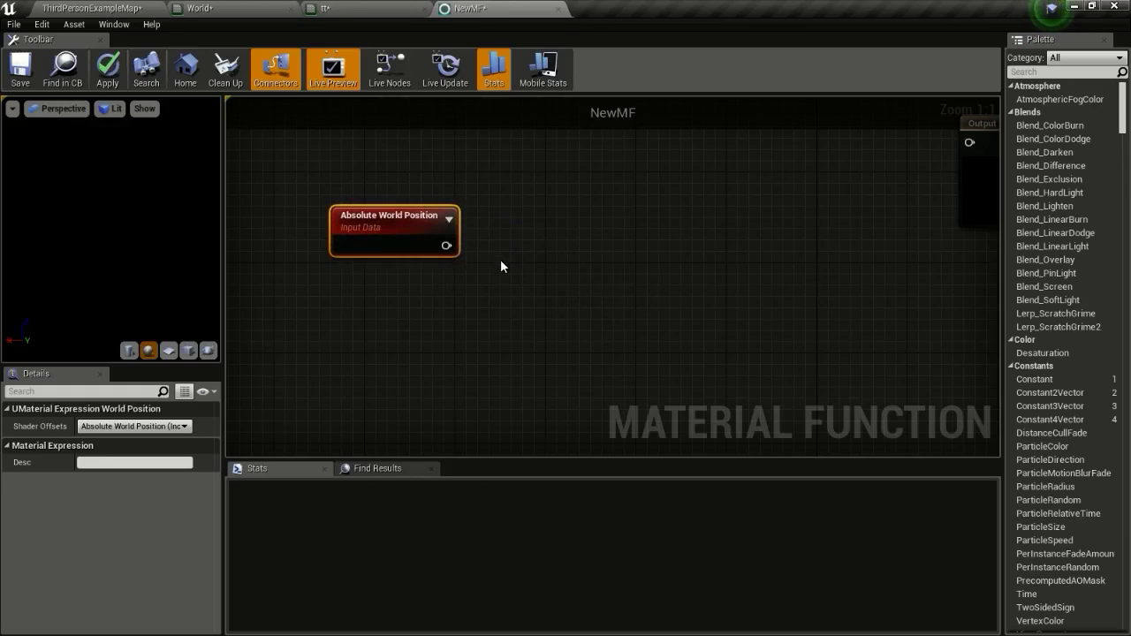
Add a SphereMask node beside Absolute World Position and connect the world position to its A input.
right_click(501, 266)
type("sphere")
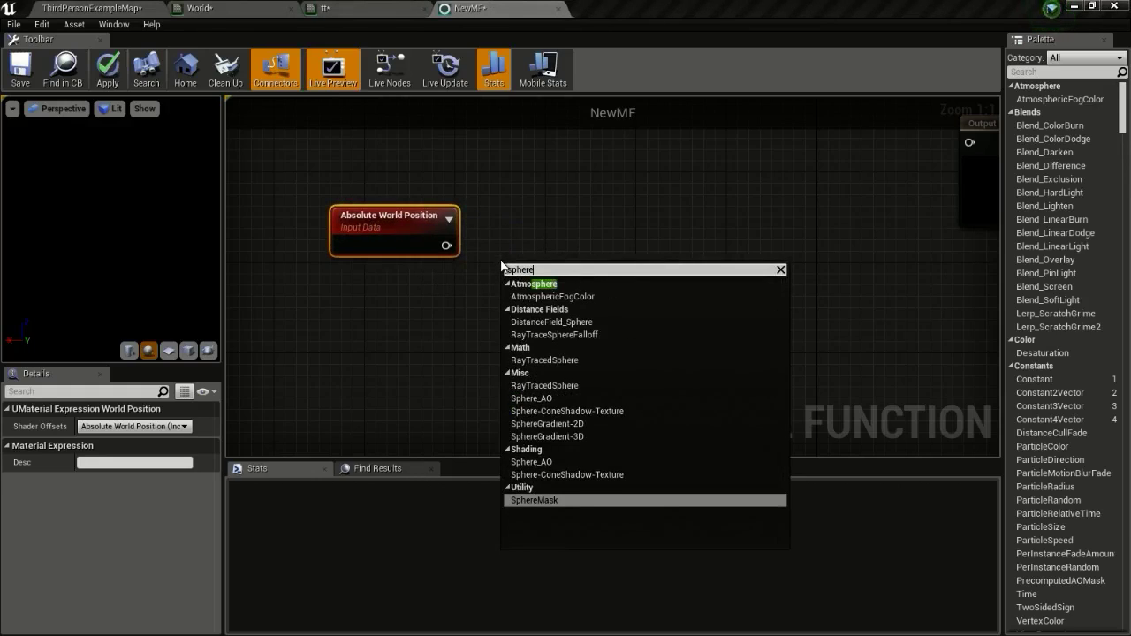
left_click(571, 501)
left_click_drag(550, 277, 573, 248)
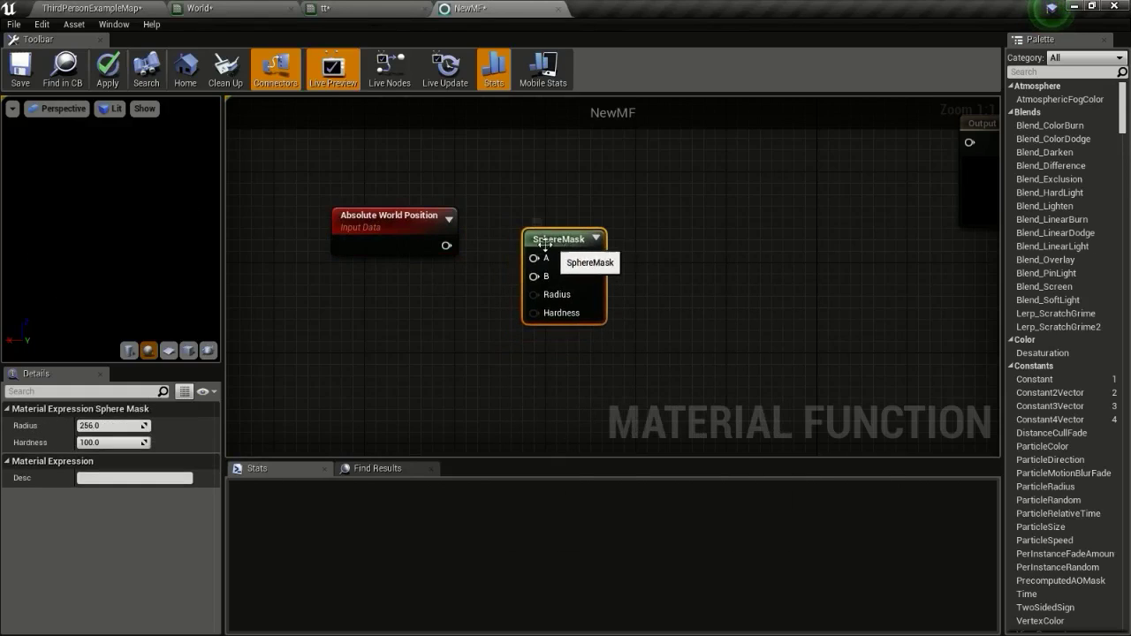
left_click_drag(447, 245, 533, 258)
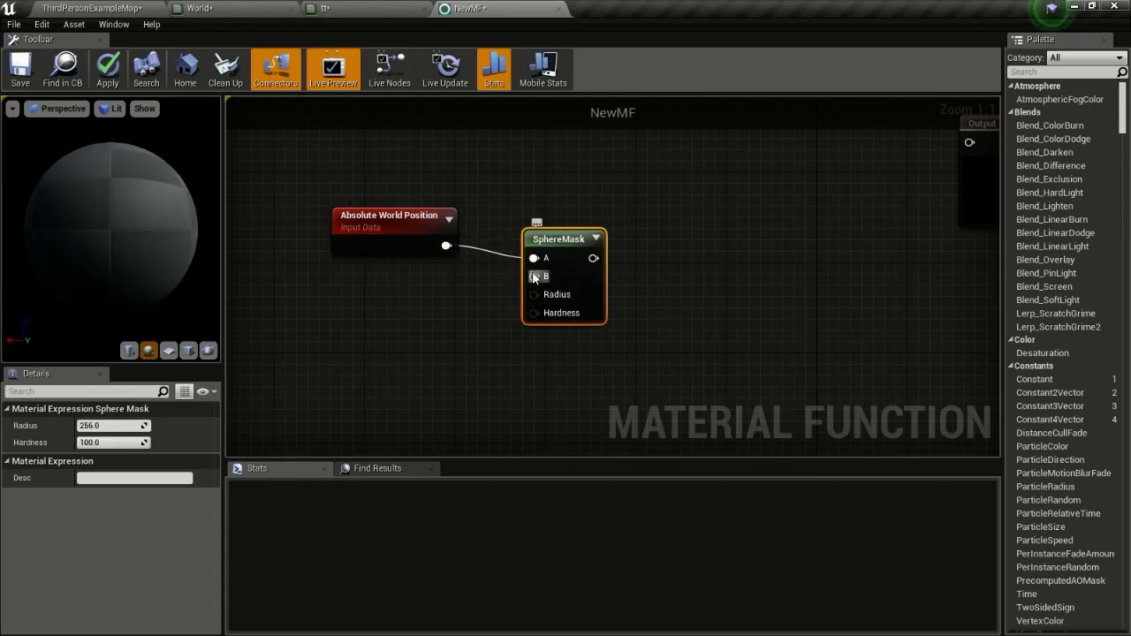
Add a Vector3 function input node and place it to the lower left of Absolute World Position.
right_click_drag(516, 281, 603, 244)
right_click(444, 300)
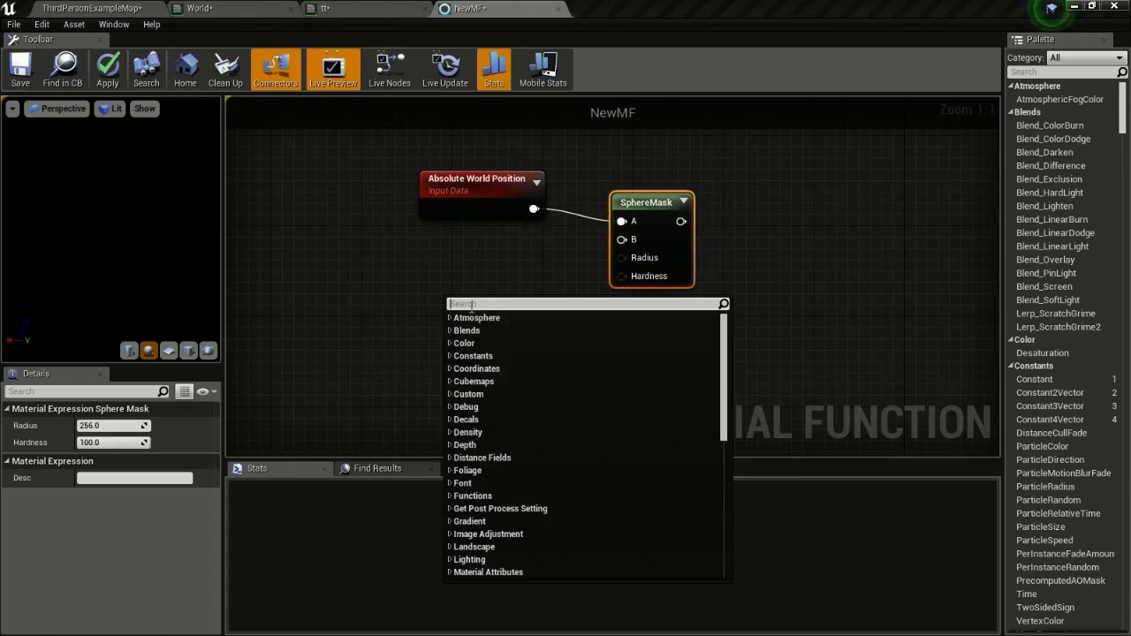
type("input")
key("Return")
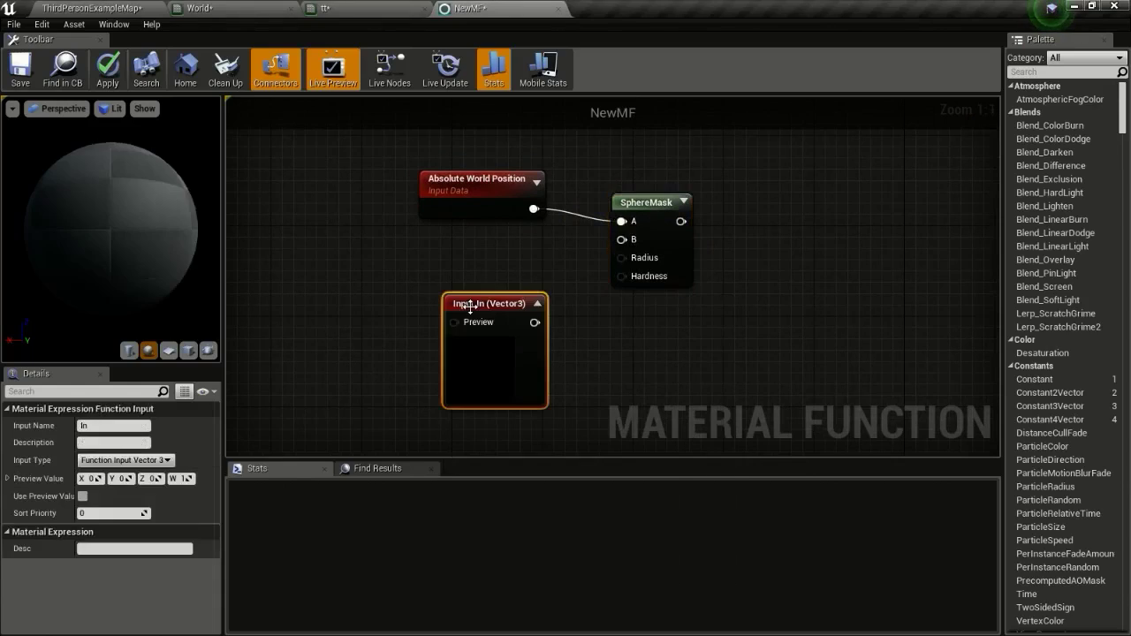
left_click_drag(469, 305, 356, 265)
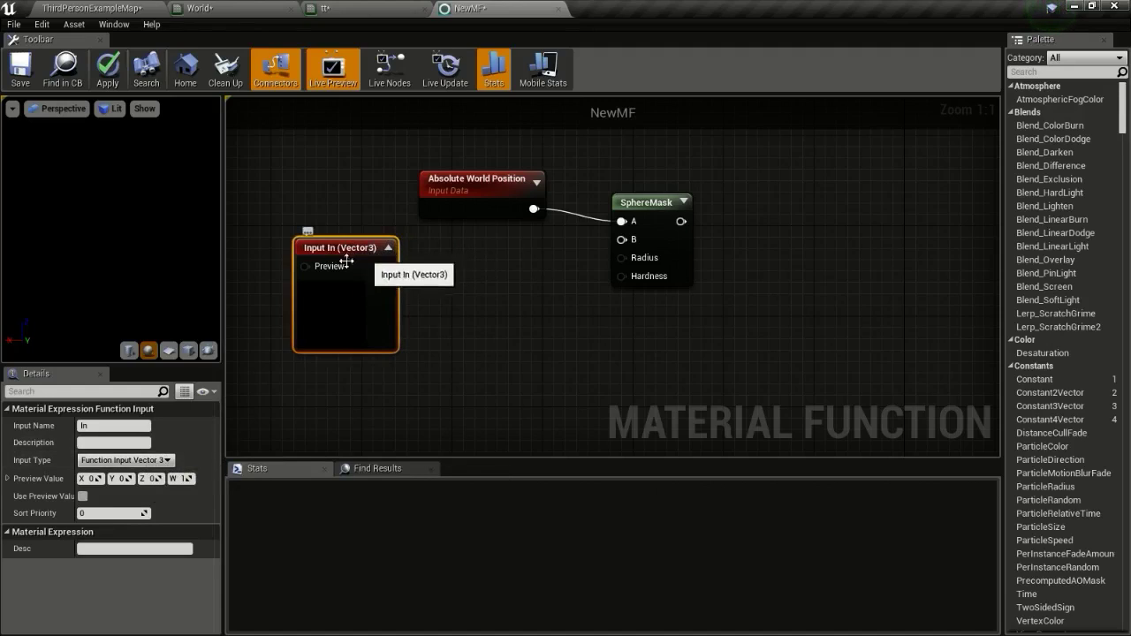
Route the function input through a ComponentMask with R, G and B enabled into the SphereMask's B input.
left_click_drag(386, 267, 471, 232)
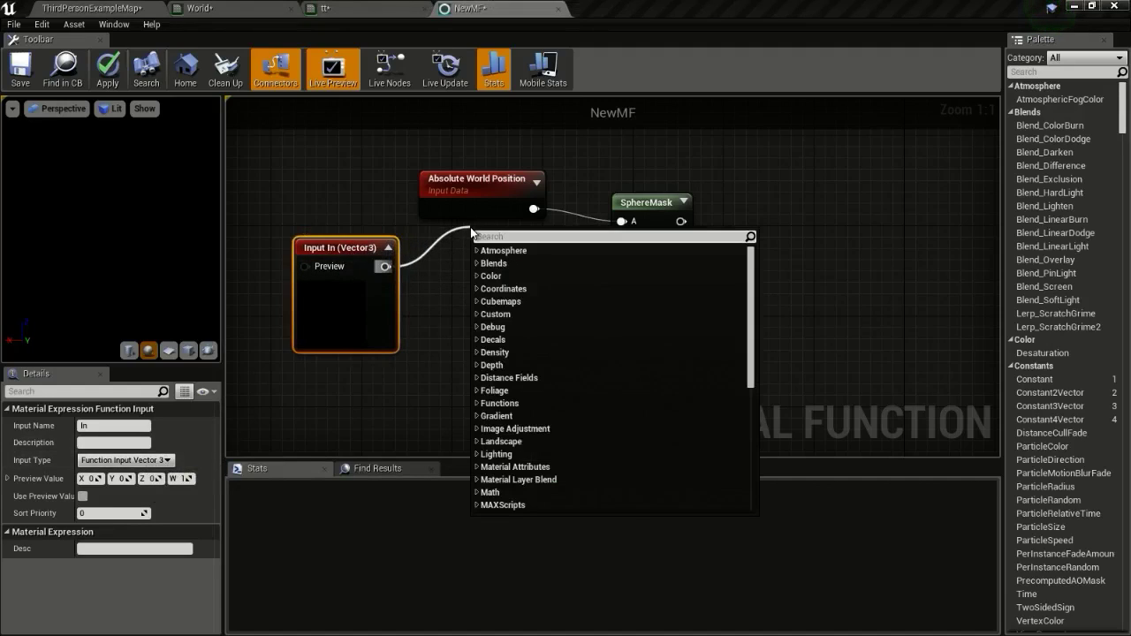
type("comp")
key("Return")
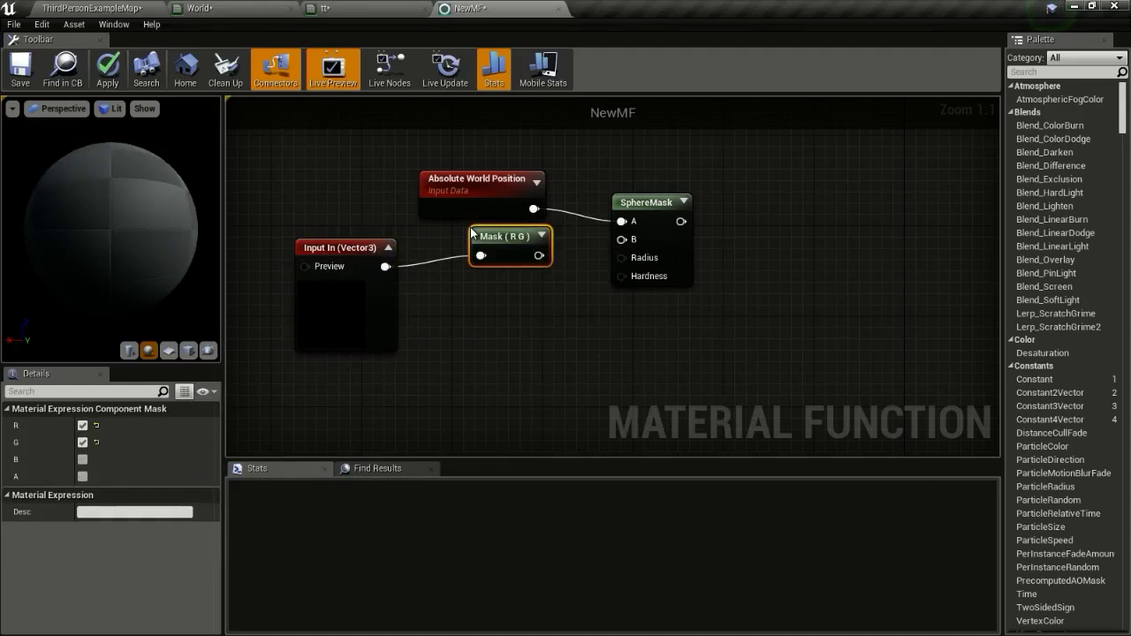
left_click_drag(471, 236, 420, 248)
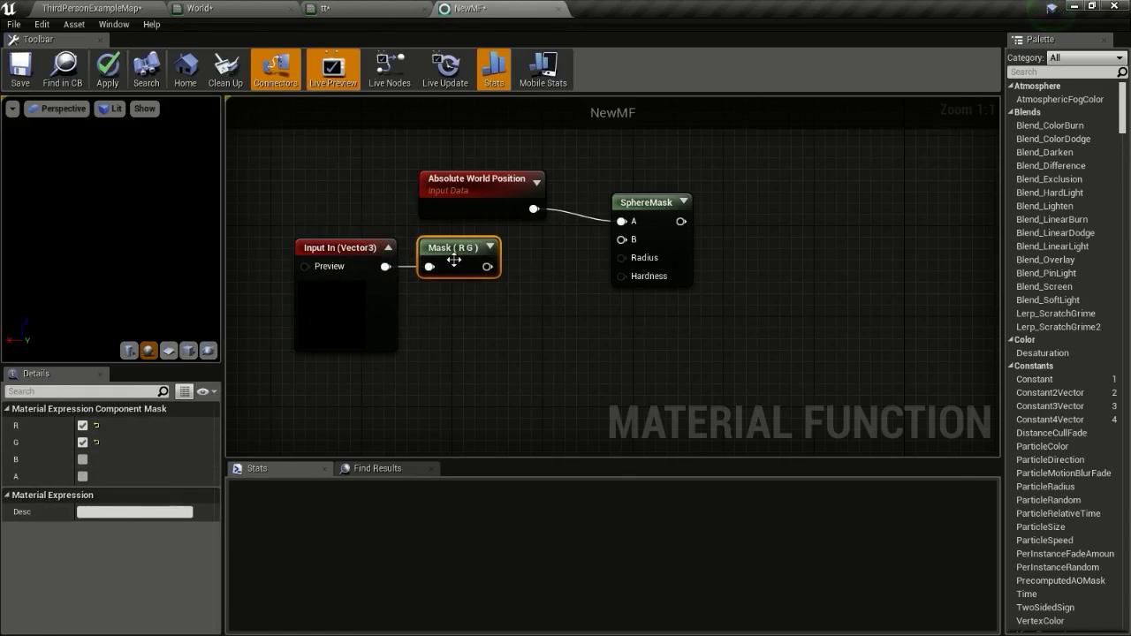
left_click(82, 460)
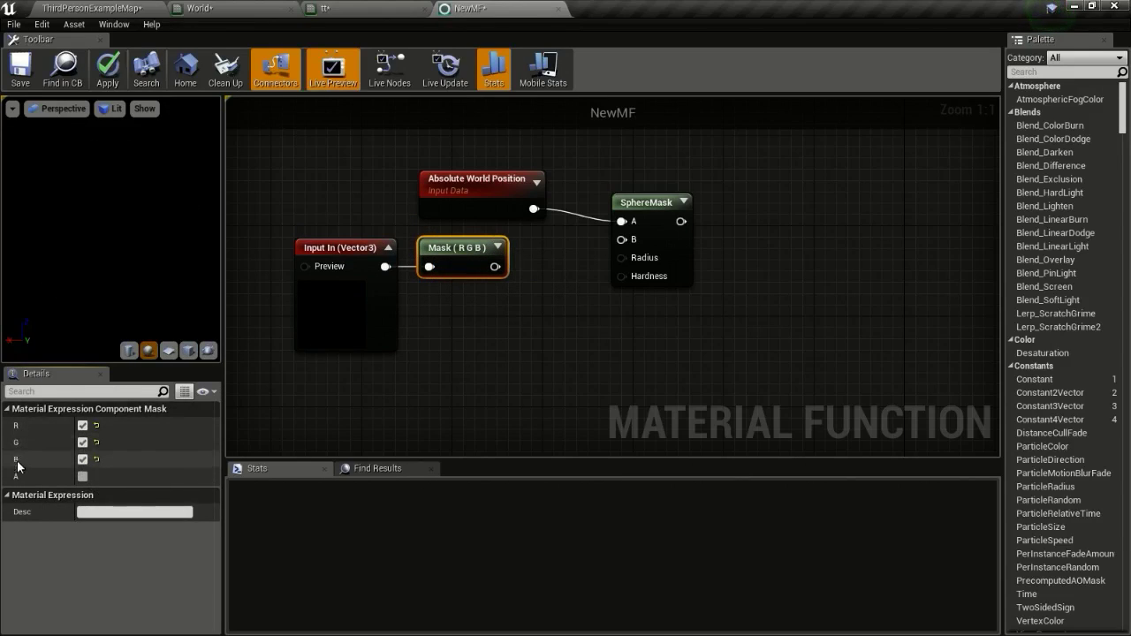
left_click_drag(495, 266, 621, 240)
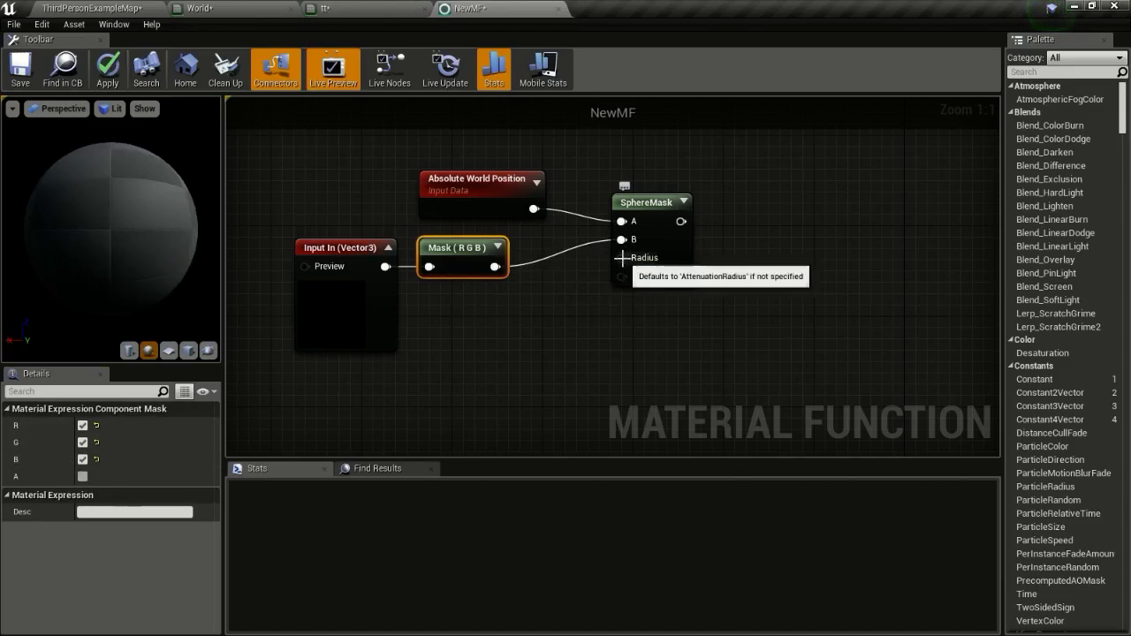
Duplicate the function input below the original, set its type to Function Input Scalar, and connect it to the SphereMask's Radius.
left_click(347, 250)
key("ctrl+w")
left_click_drag(404, 269, 369, 409)
left_click(146, 460)
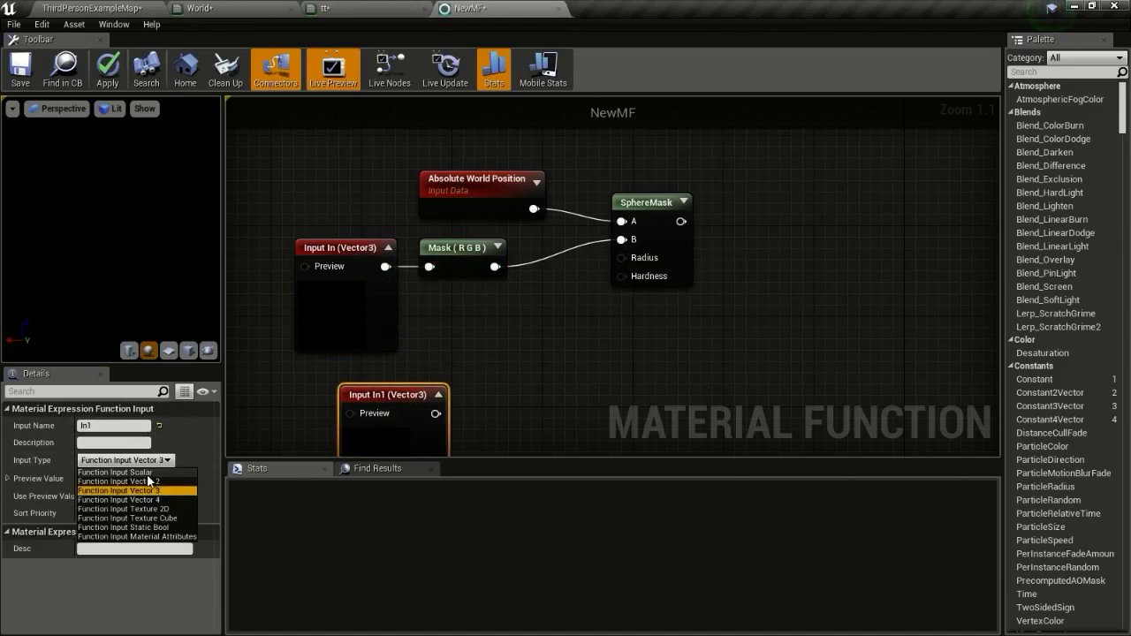
left_click(142, 472)
right_click_drag(449, 395, 507, 322)
left_click_drag(488, 340, 694, 189)
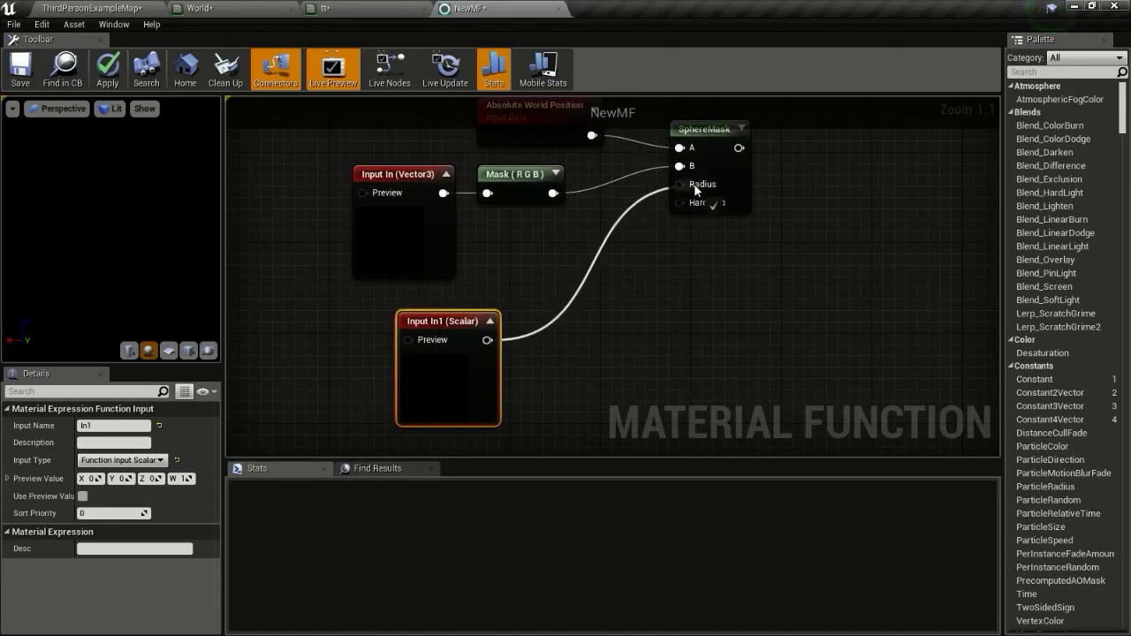
right_click_drag(421, 264, 507, 300)
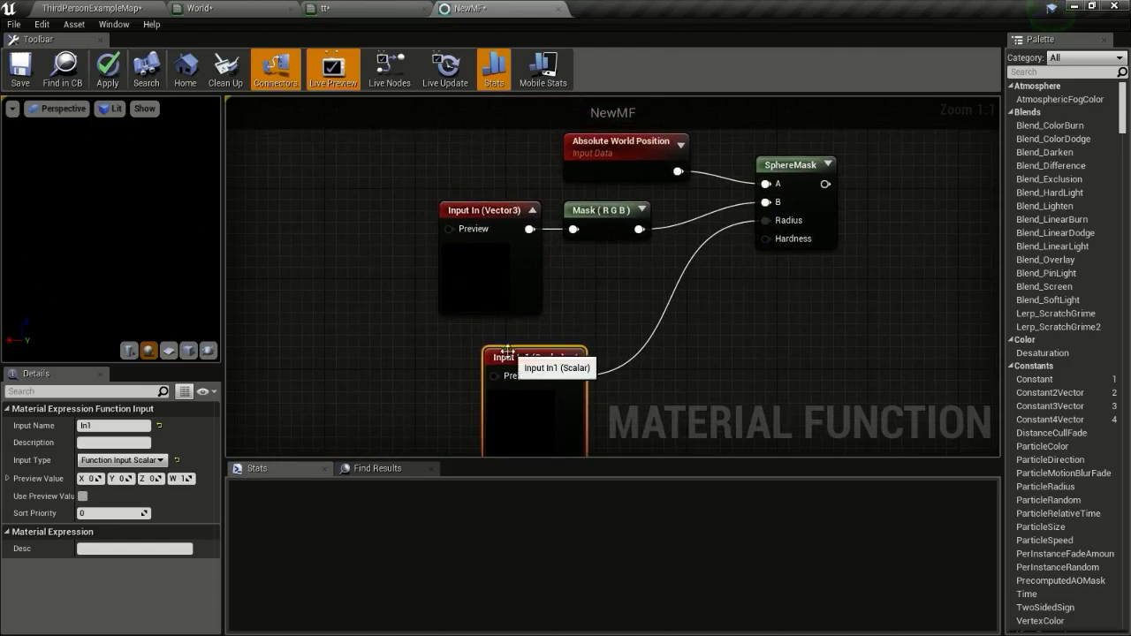
Name the scalar function input Radius and the Vector3 function input Pos.
left_click(98, 426)
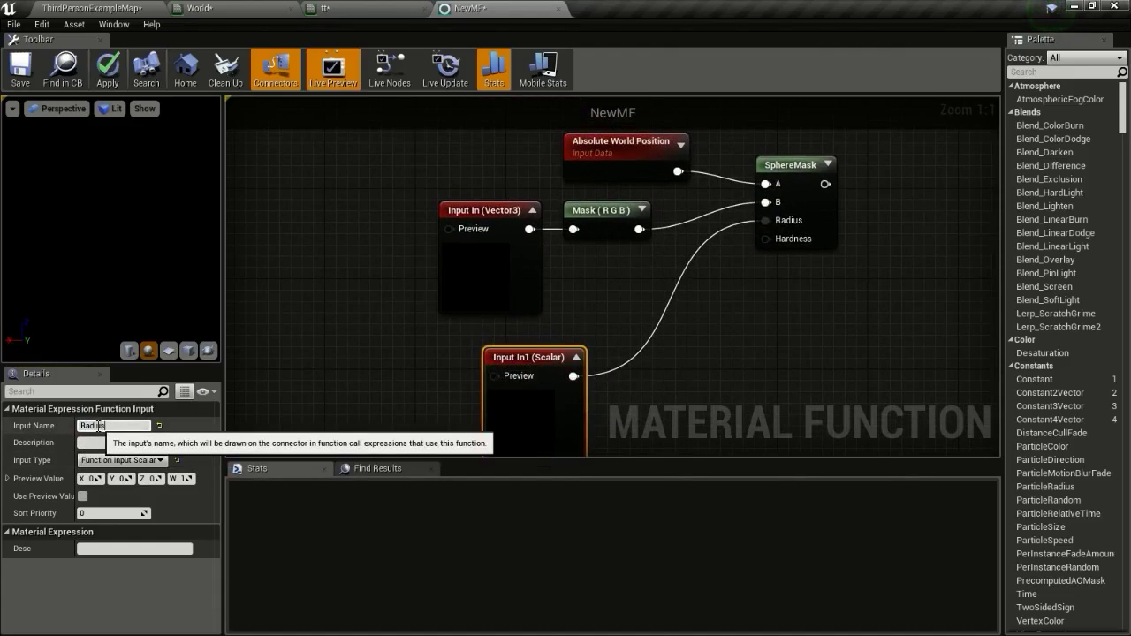
type("Radius")
key("Return")
left_click(495, 210)
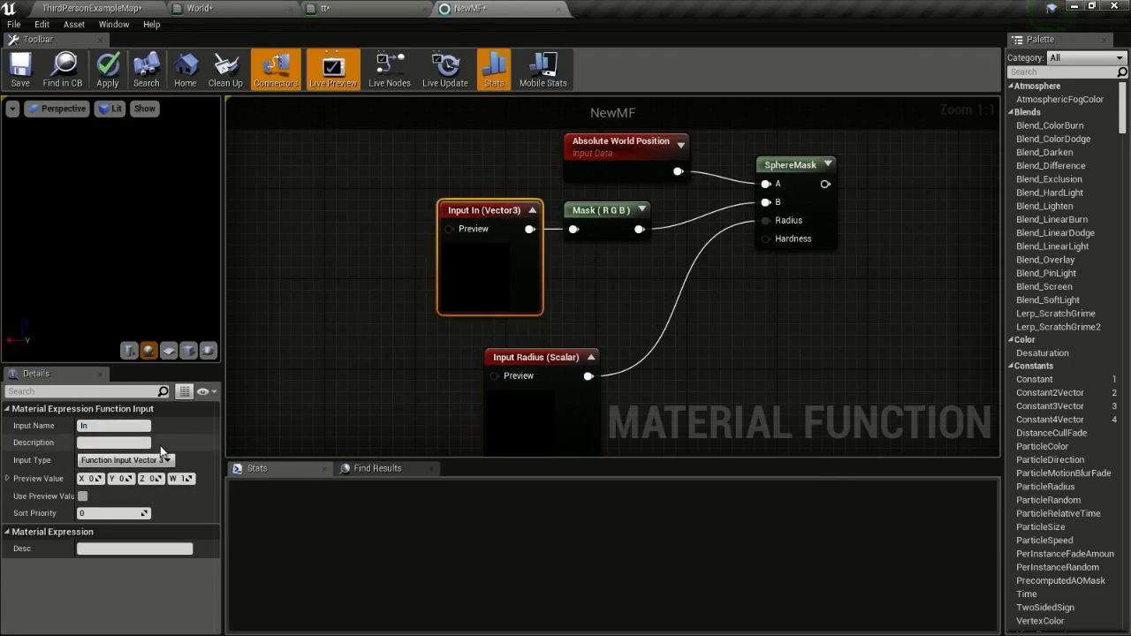
left_click(91, 426)
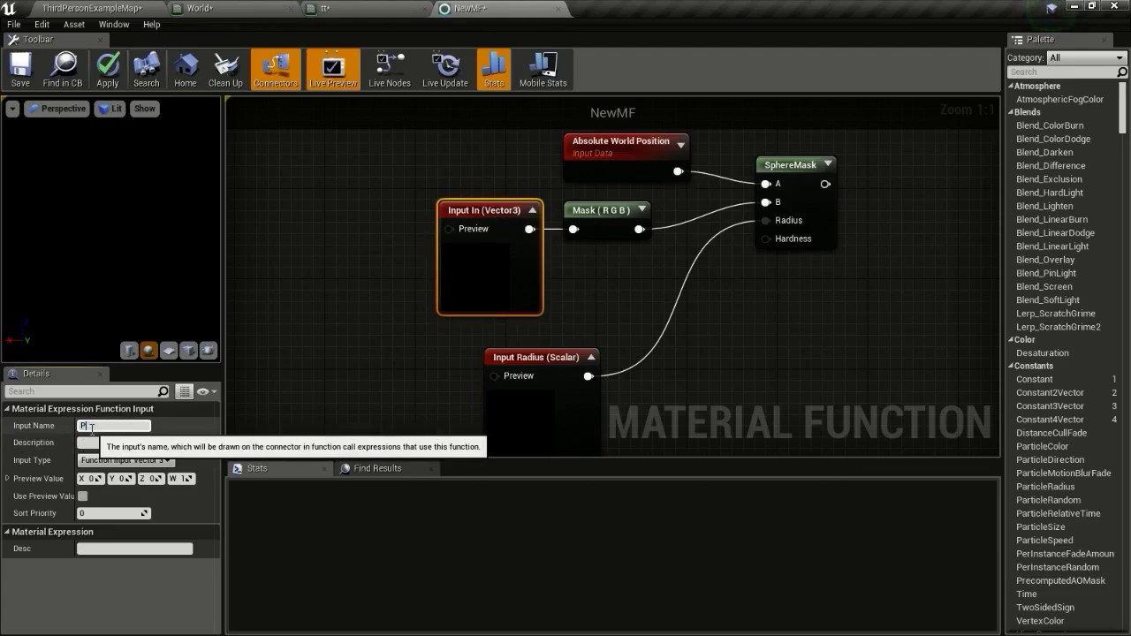
type("Pos")
key("Return")
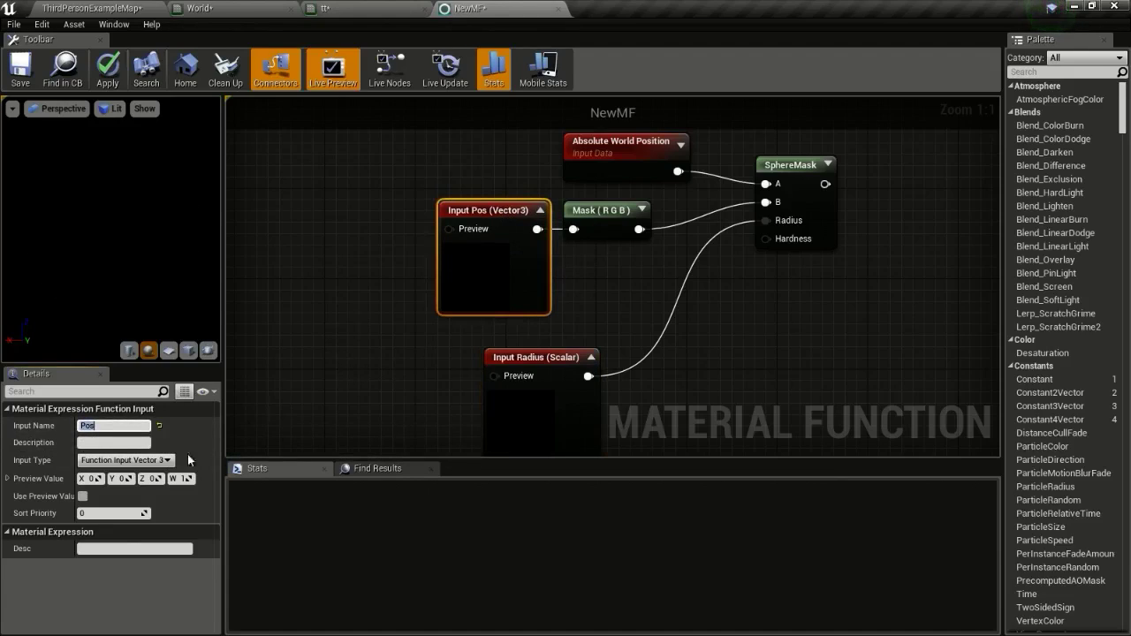
Align the Radius input node beneath the Pos input and set its sort priority to 1.
right_click_drag(421, 356, 420, 255)
left_click(541, 257)
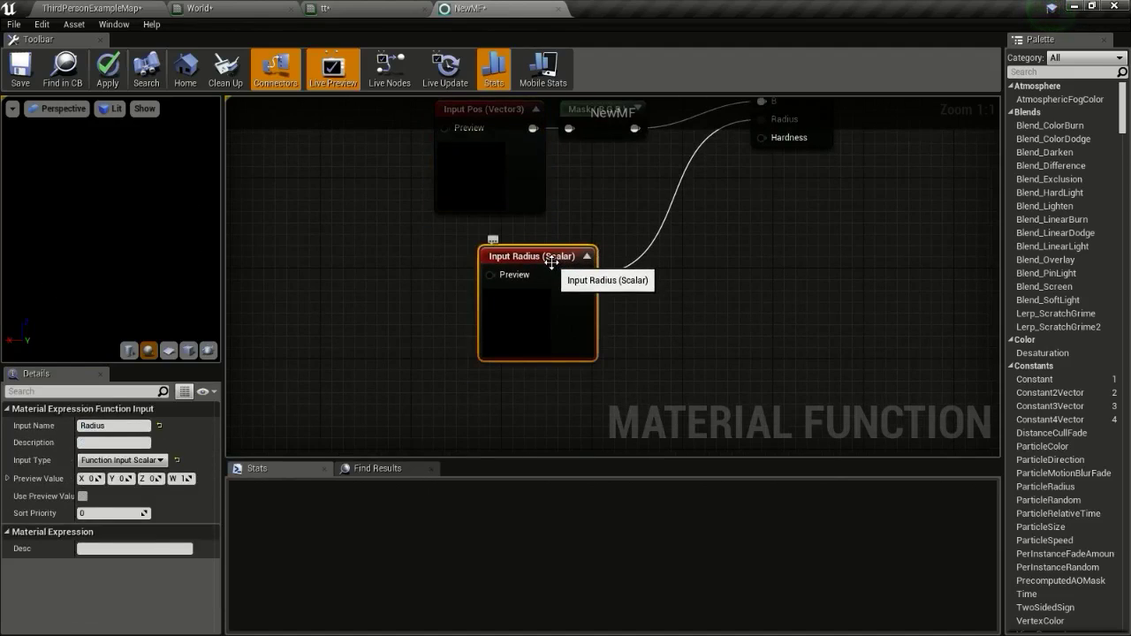
left_click_drag(529, 263, 484, 264)
left_click(91, 513)
type("1")
key("Return")
Duplicate the Radius input node, place the copy below it, and name the copy Hardness.
left_click(468, 265)
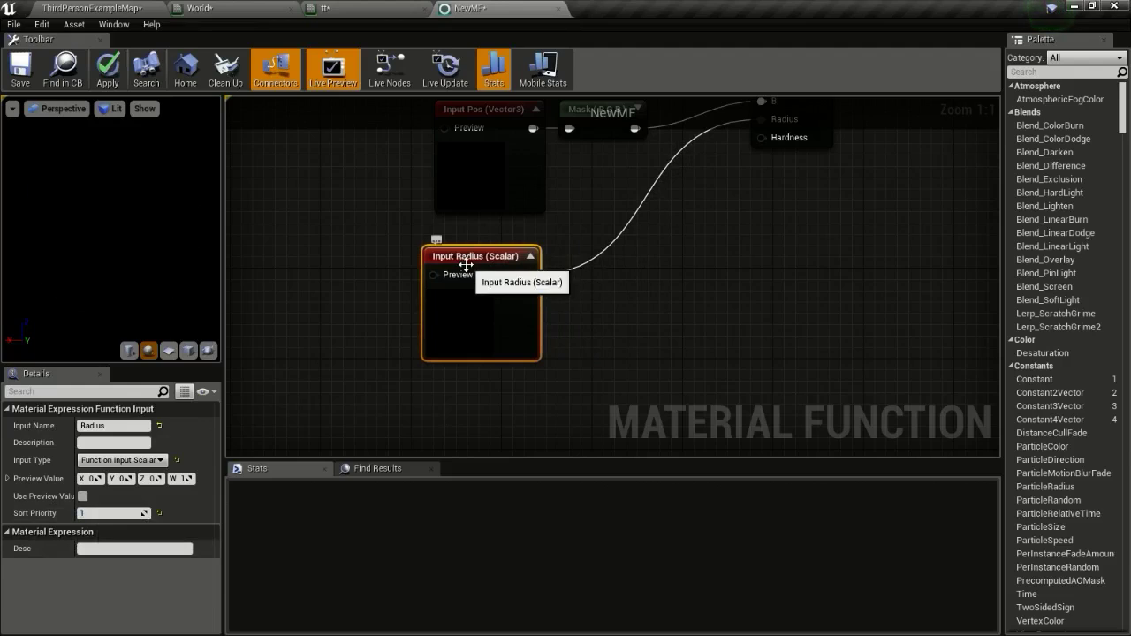
key("ctrl+w")
left_click_drag(554, 282, 545, 384)
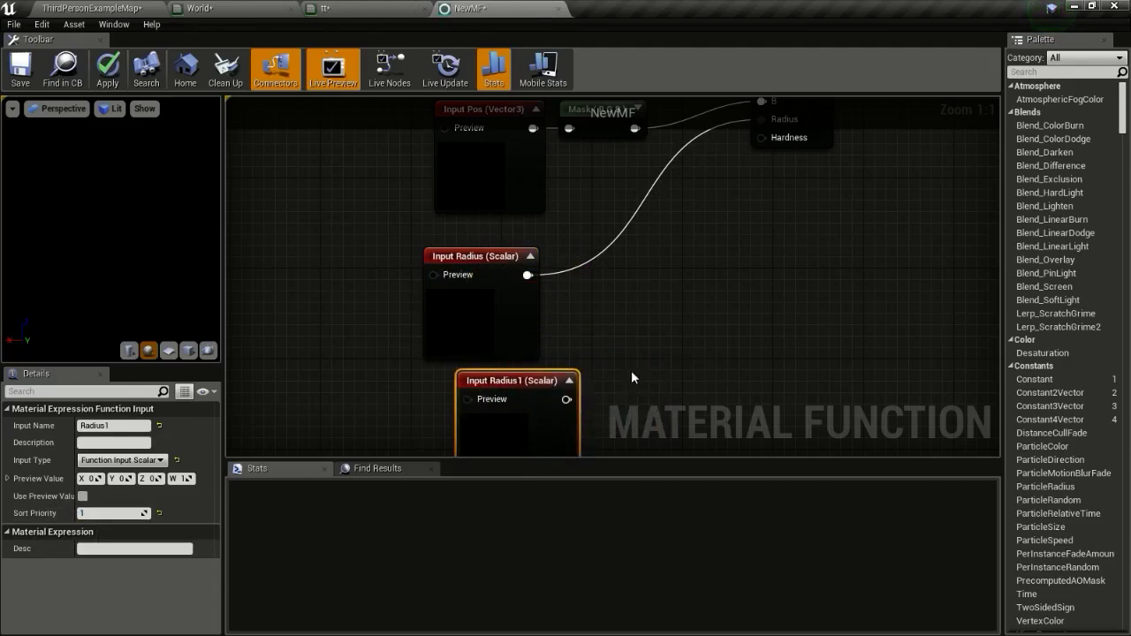
right_click_drag(632, 372, 644, 276)
left_click(119, 427)
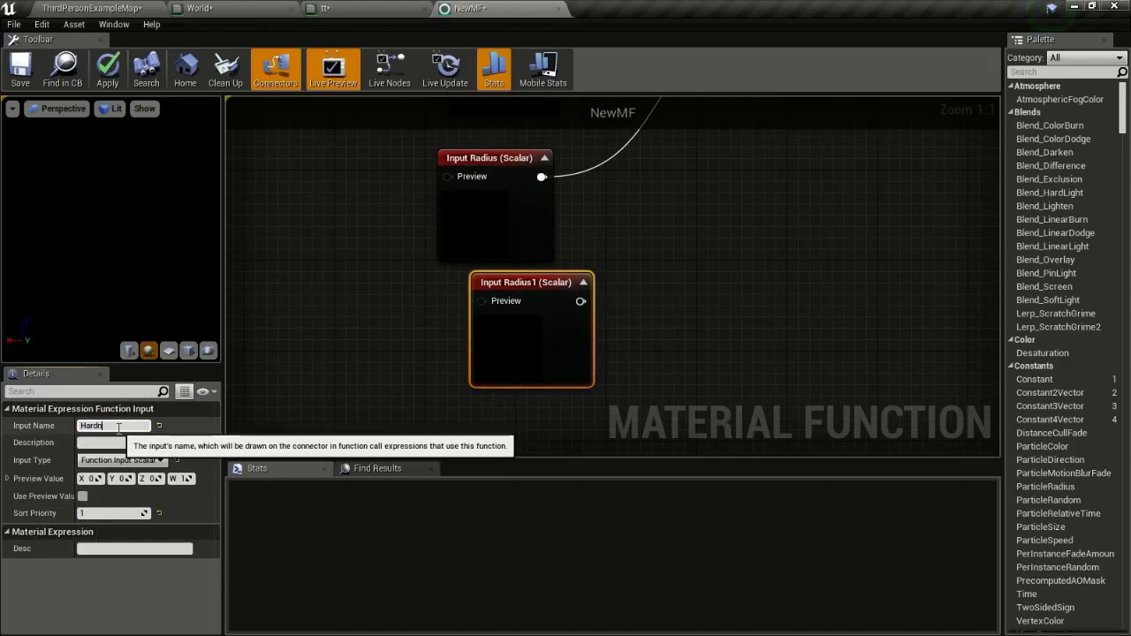
key("Return")
Connect the Hardness input node to the SphereMask's Hardness input and adjust the node's position slightly.
right_click_drag(791, 224, 664, 349)
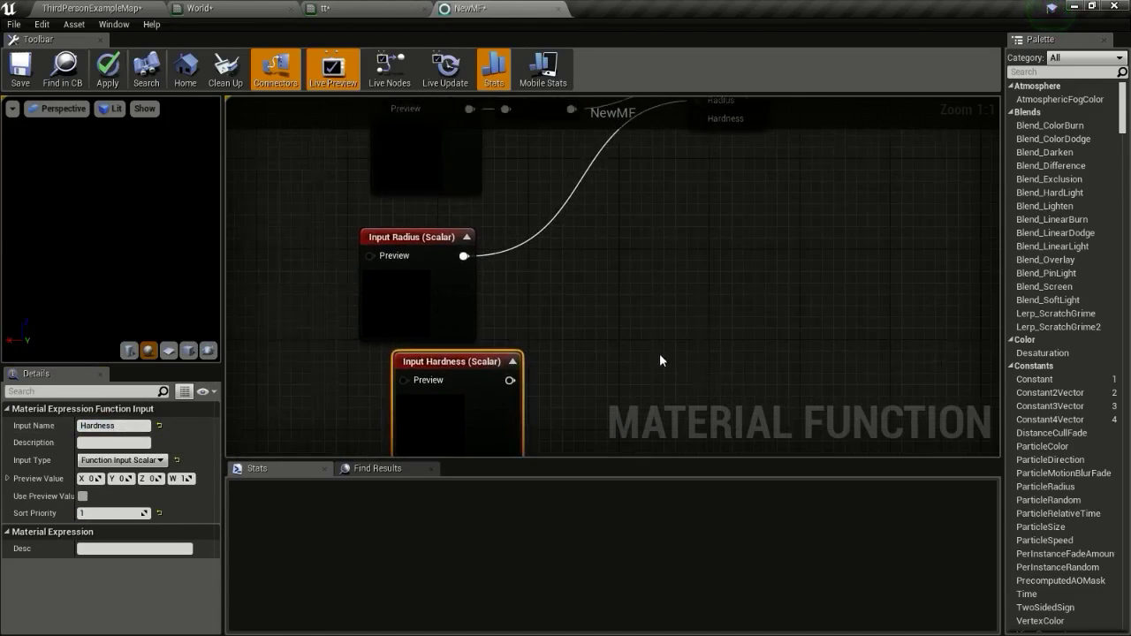
scroll(566, 379, "down", 2)
left_click_drag(546, 373, 700, 176)
right_click_drag(552, 359, 604, 318)
left_click_drag(578, 325, 569, 332)
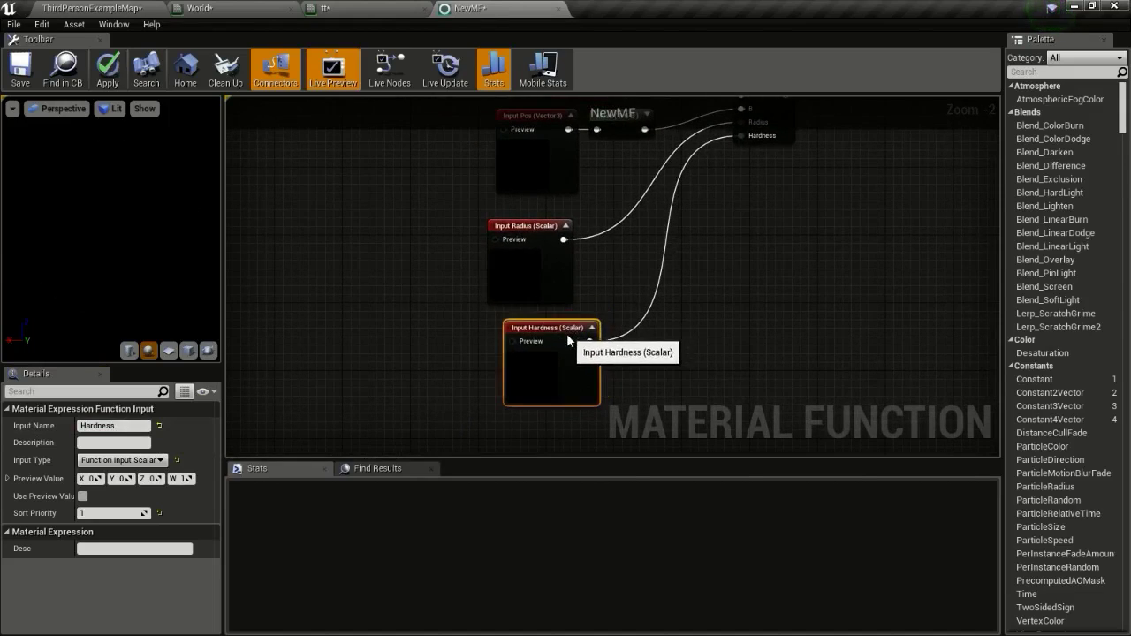
Set the Hardness input's sort priority to 2 and the X component of its preview value to 1.
left_click(99, 517)
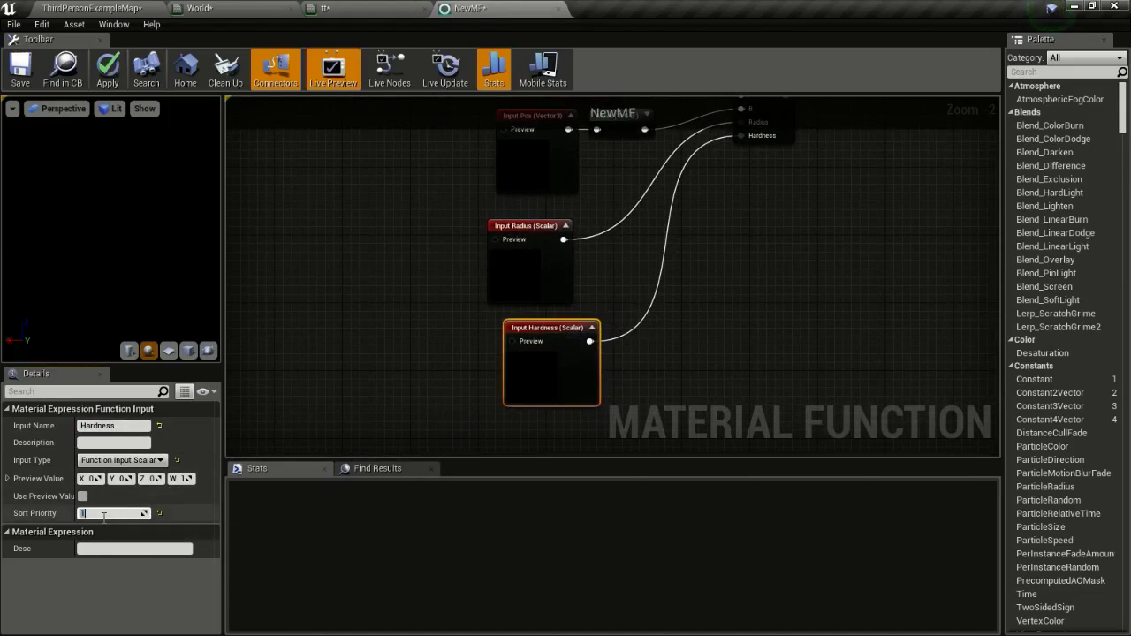
key("Return")
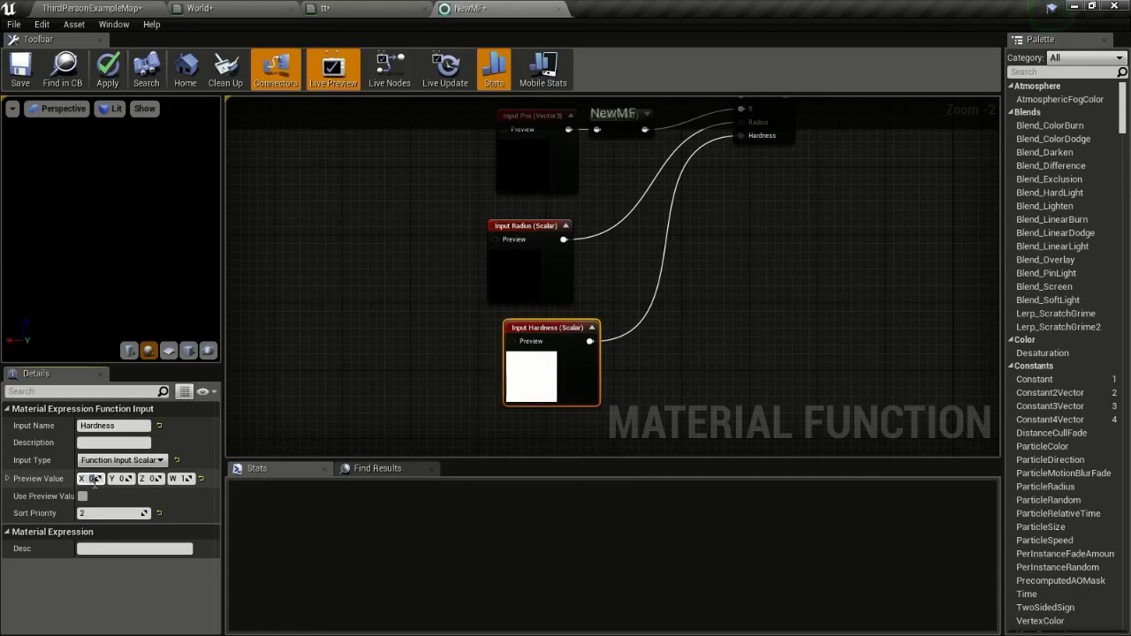
right_click_drag(339, 321, 321, 336)
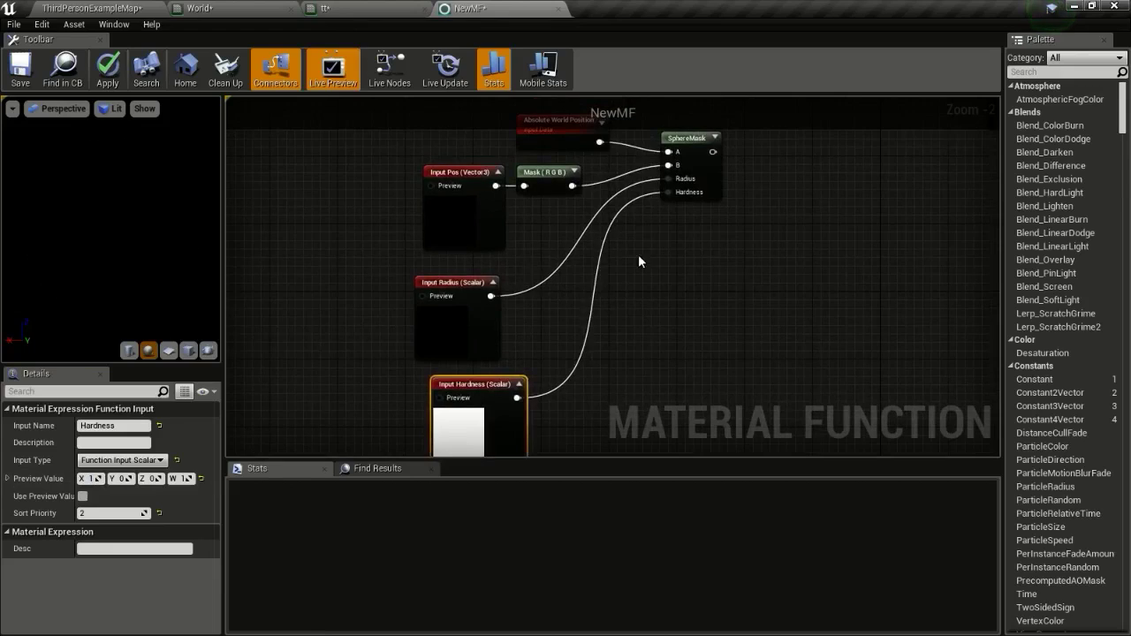
Move the Output Result node farther right of the SphereMask to make room for more nodes, and deselect it.
right_click_drag(638, 255, 565, 359)
right_click_drag(918, 212, 785, 227)
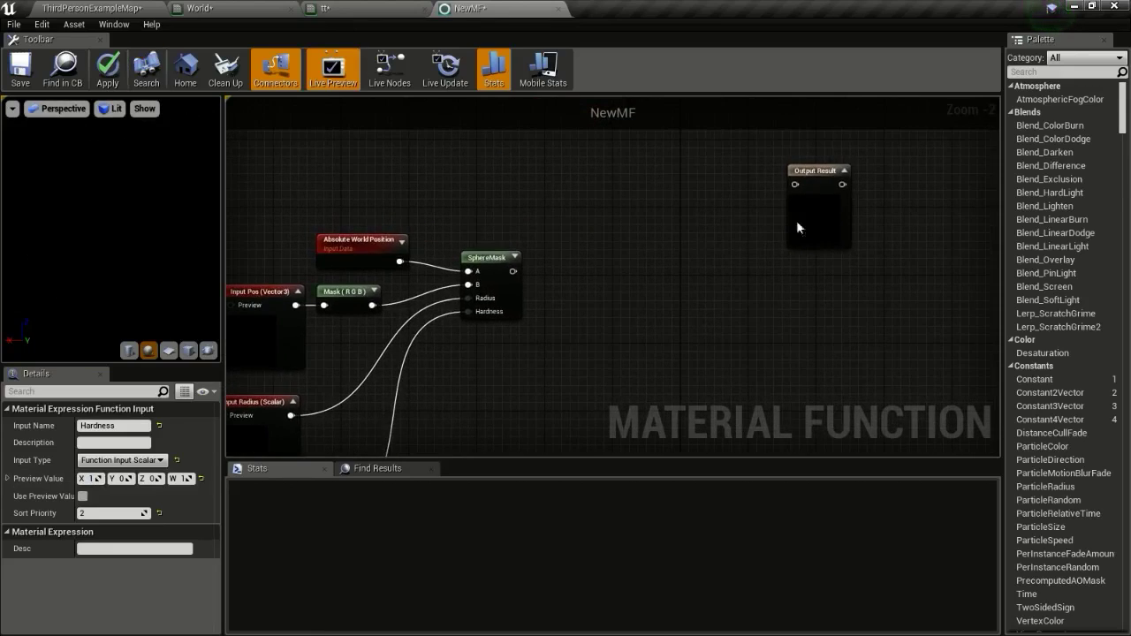
left_click_drag(809, 174, 877, 192)
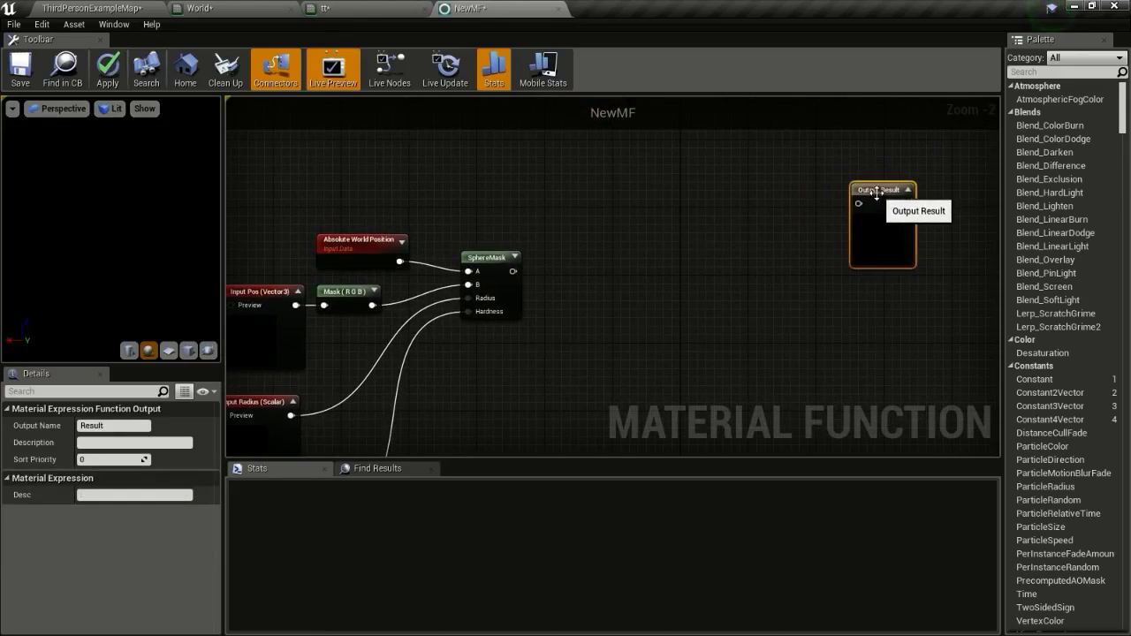
left_click(607, 204)
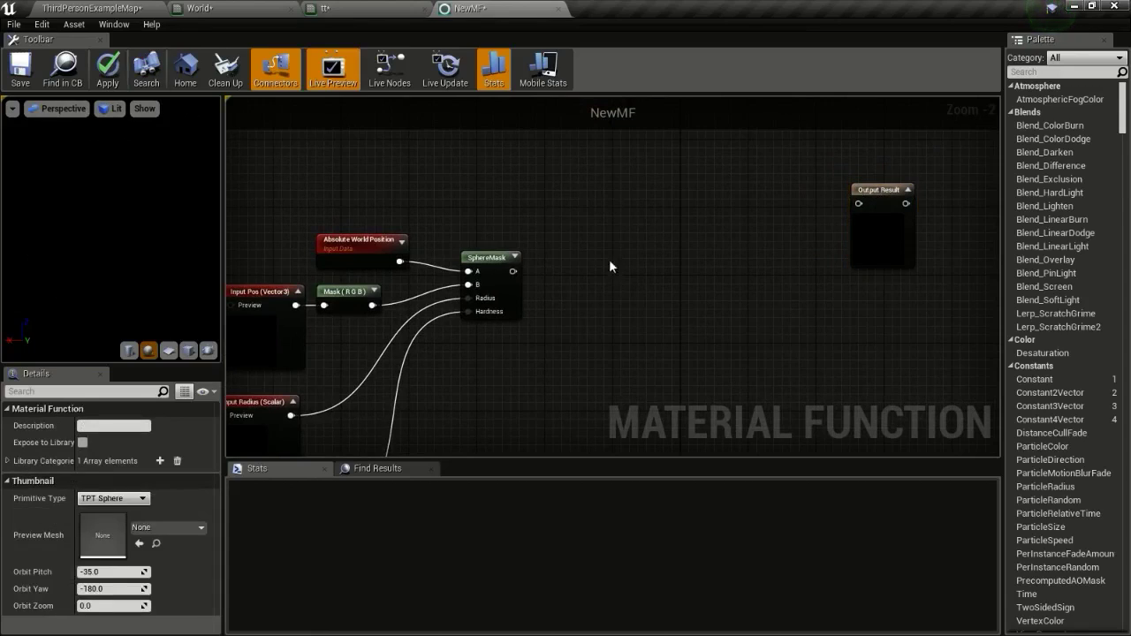
Add a Lerp node, drive its Alpha with the SphereMask output, and connect its result to the Output Result node.
left_click(633, 181)
left_click_drag(515, 270, 880, 176)
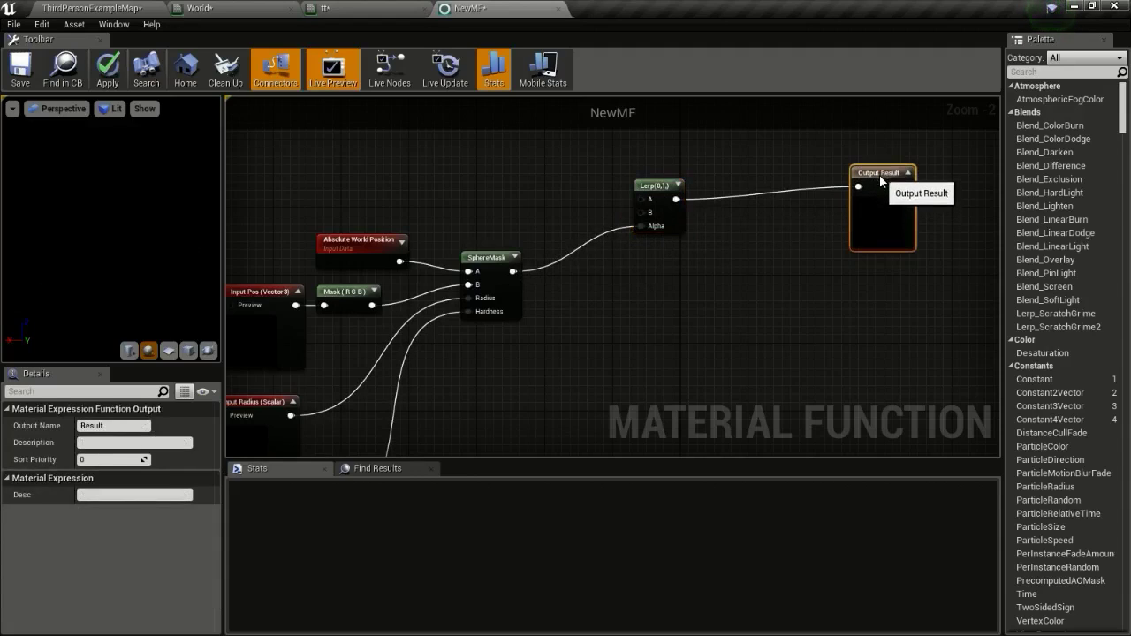
right_click_drag(550, 219, 626, 277)
scroll(698, 275, "up", 2)
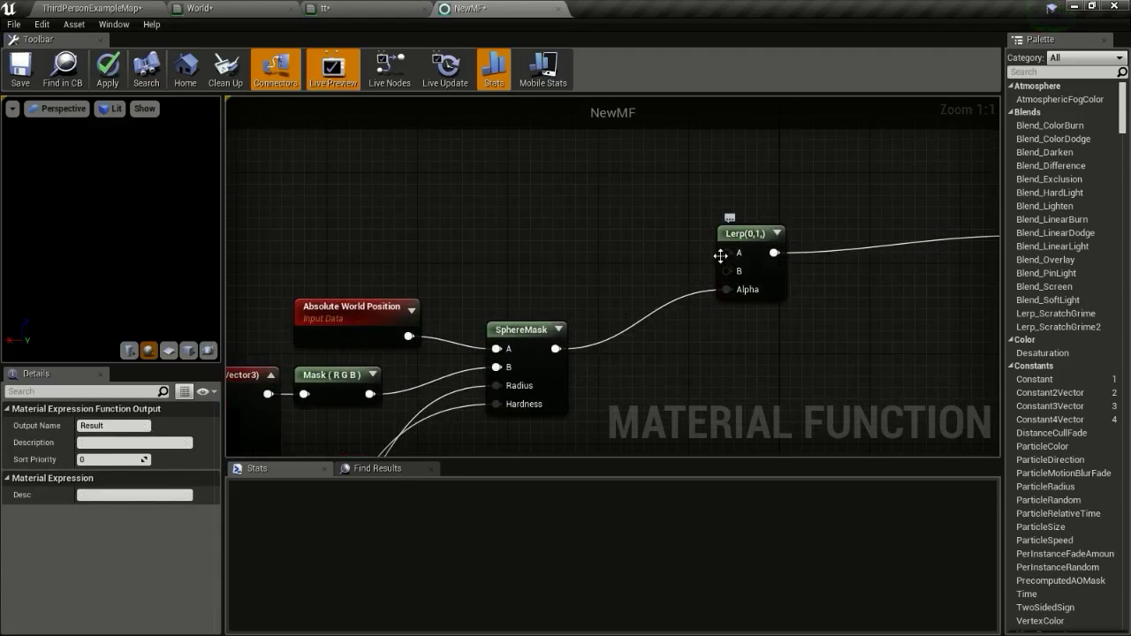
Duplicate the Pos input node, place the copy above the Absolute World Position node, and connect it to the Lerp's A input.
right_click_drag(393, 255, 461, 294)
scroll(481, 262, "down", 1)
left_click(432, 359)
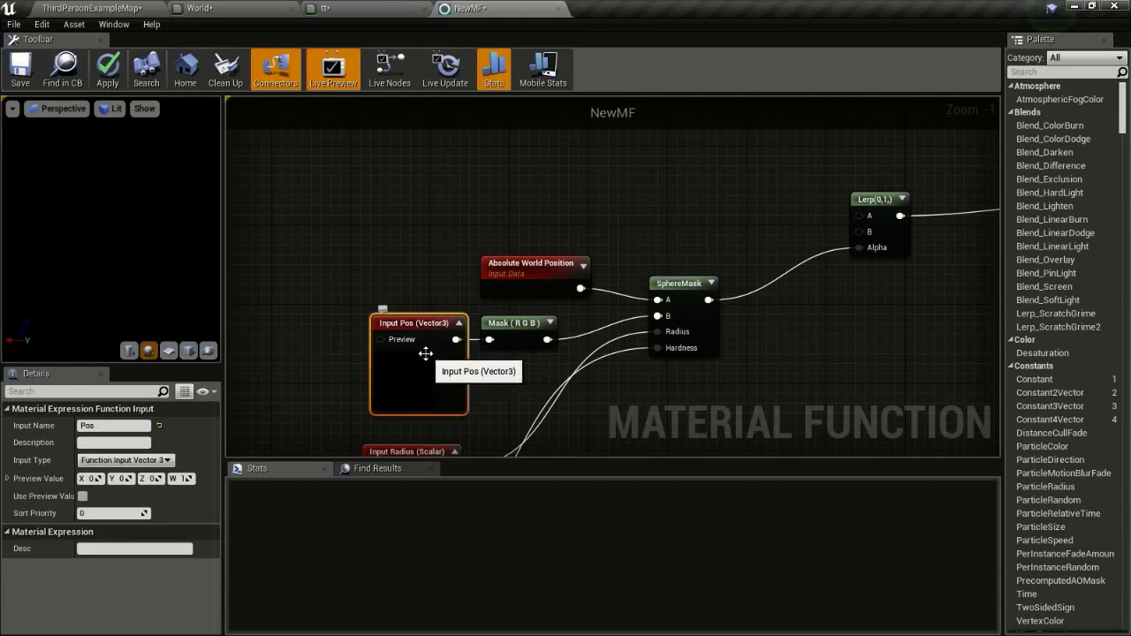
key("ctrl+d")
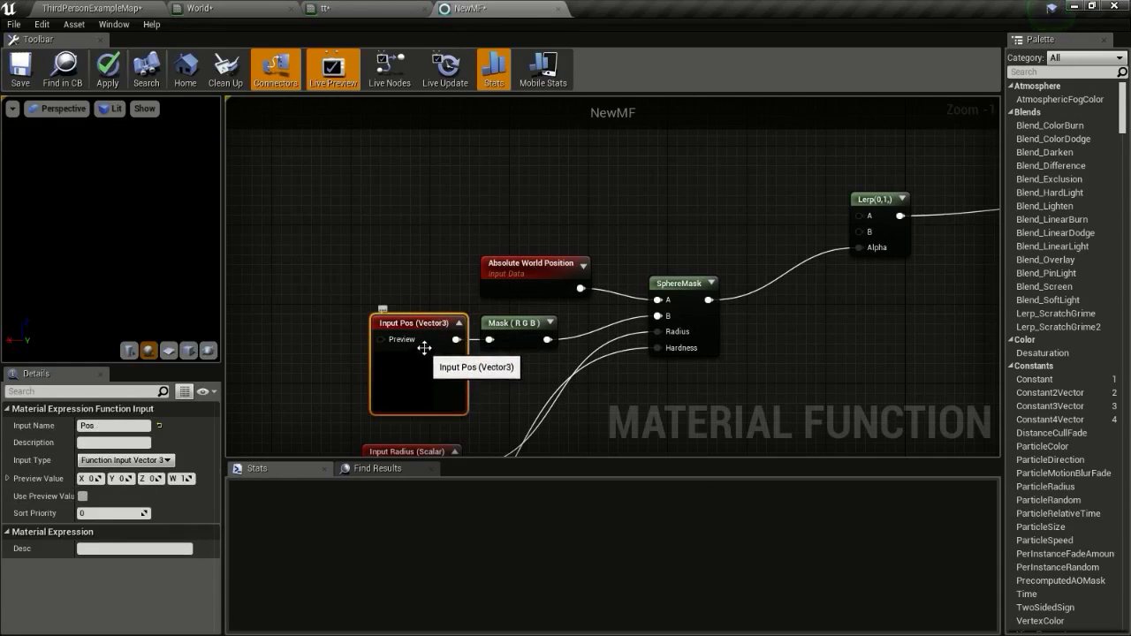
left_click_drag(471, 363, 610, 118)
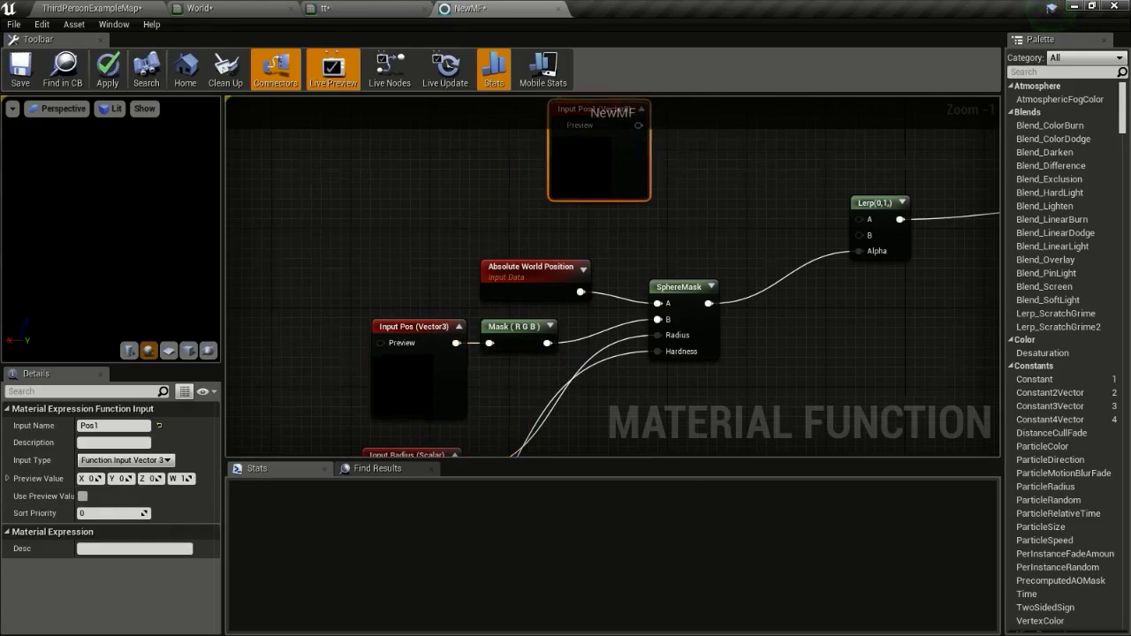
right_click_drag(667, 169, 606, 206)
left_click_drag(584, 198, 804, 293)
Duplicate the Pos input node again and connect this second copy to the Lerp's B input.
right_click_drag(549, 220, 579, 133)
left_click(415, 327)
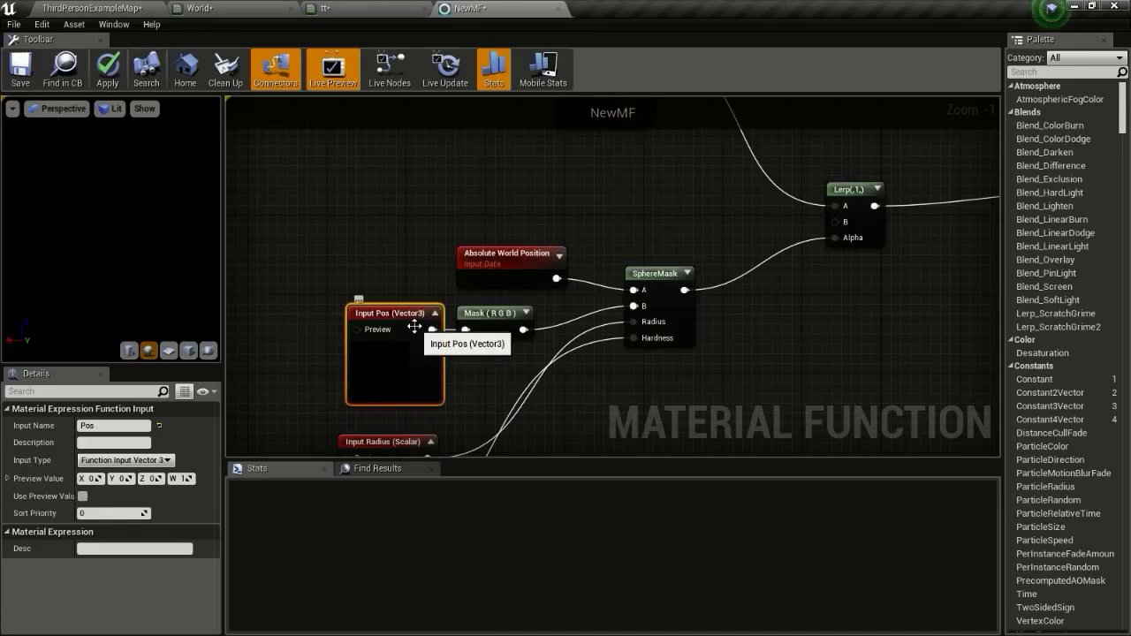
key("ctrl+w")
left_click_drag(487, 346, 835, 224)
Set the sort priority of the Pos2 input node to 4.
right_click_drag(653, 379, 645, 228)
scroll(644, 228, "down", 2)
left_click(453, 379)
right_click_drag(597, 274, 557, 509)
left_click(92, 514)
type("3")
left_click(570, 326)
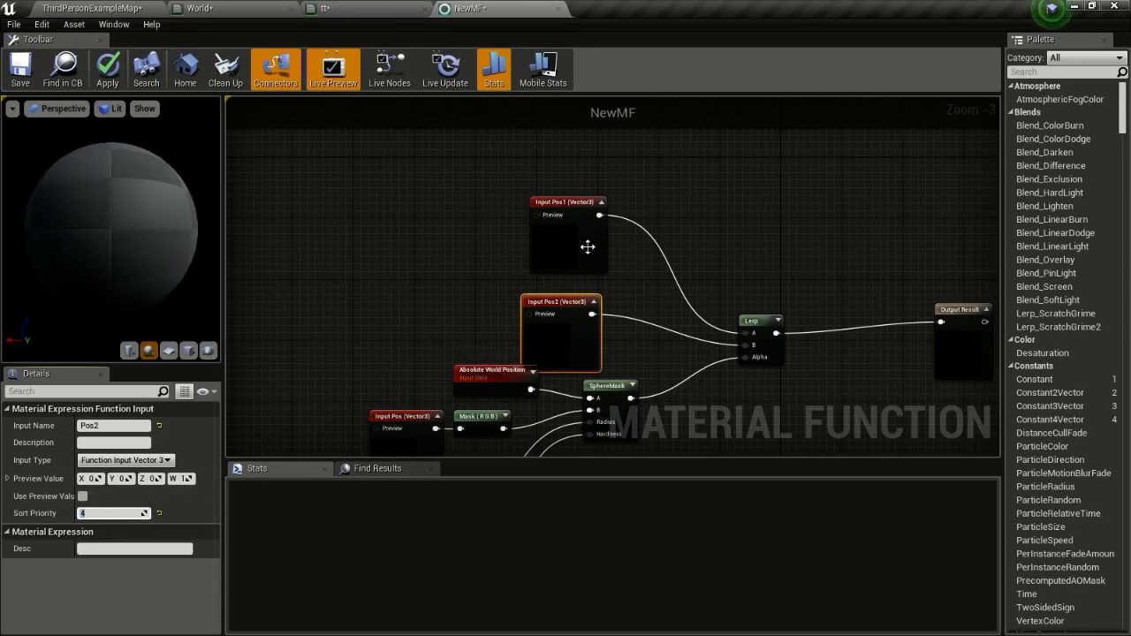
Rename the input feeding the Lerp's A as tex1 and the input feeding its B as tex2.
left_click(575, 223)
left_click(91, 427)
type("tex1")
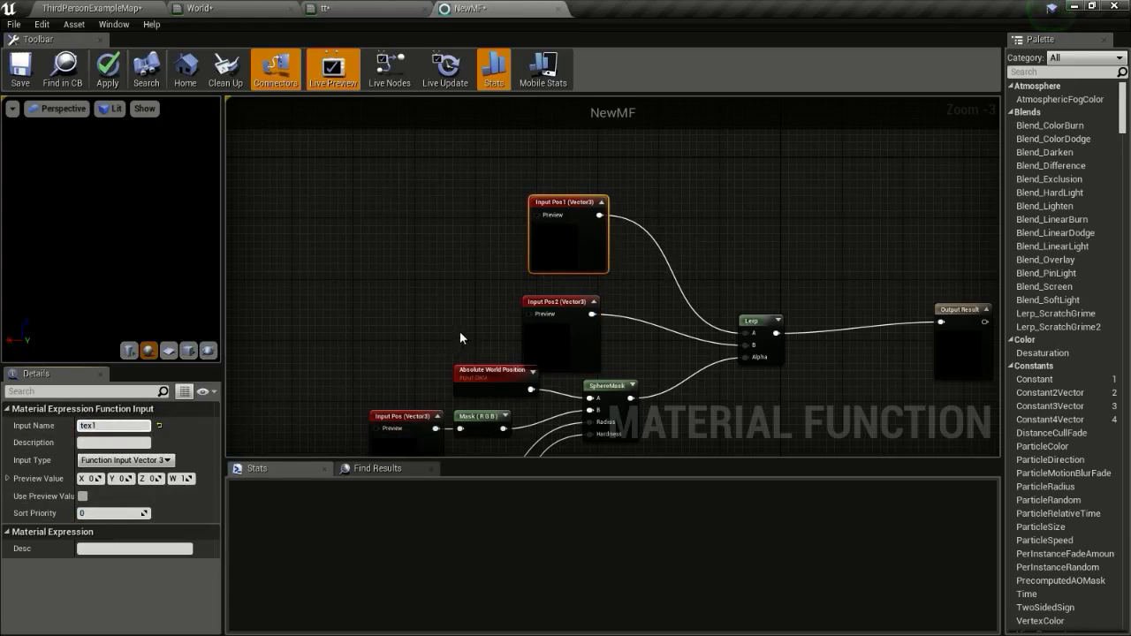
left_click(561, 322)
left_click(107, 427)
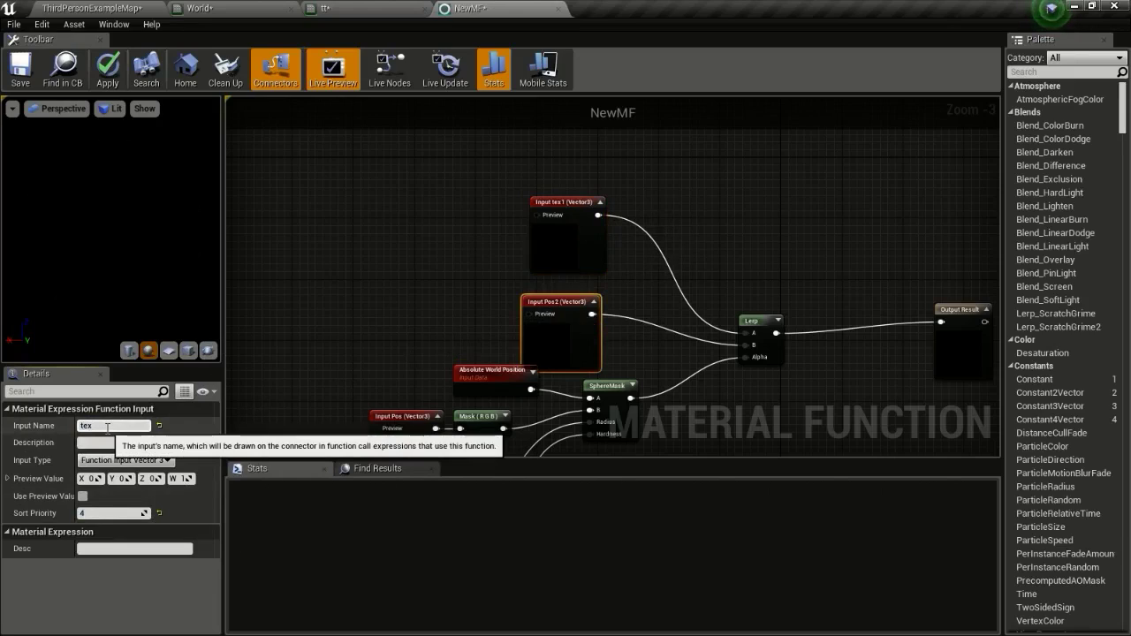
type("tex2")
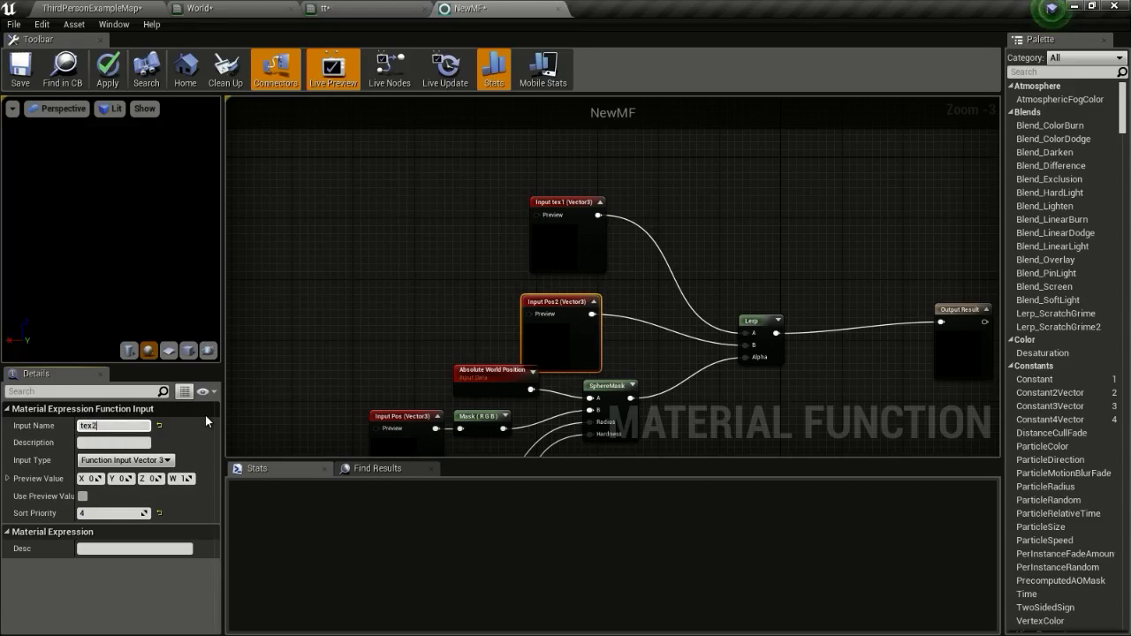
key("Return")
Shift the tex2 input node farther from the Lerp and apply the changes to the material function.
scroll(548, 300, "down", 4)
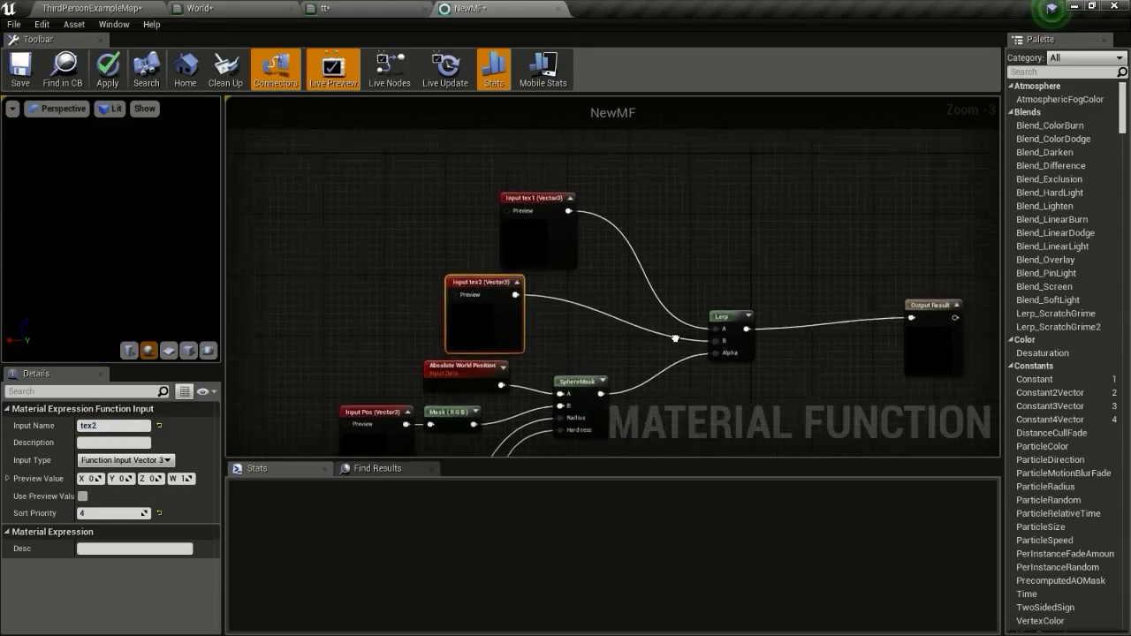
scroll(567, 295, "up", 3)
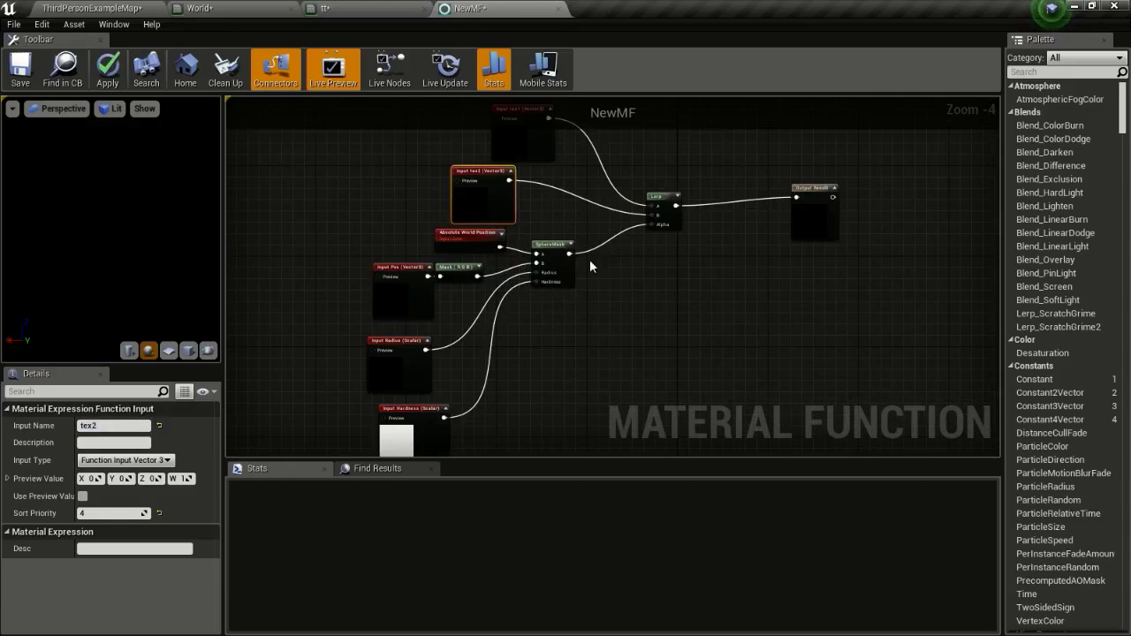
left_click(108, 69)
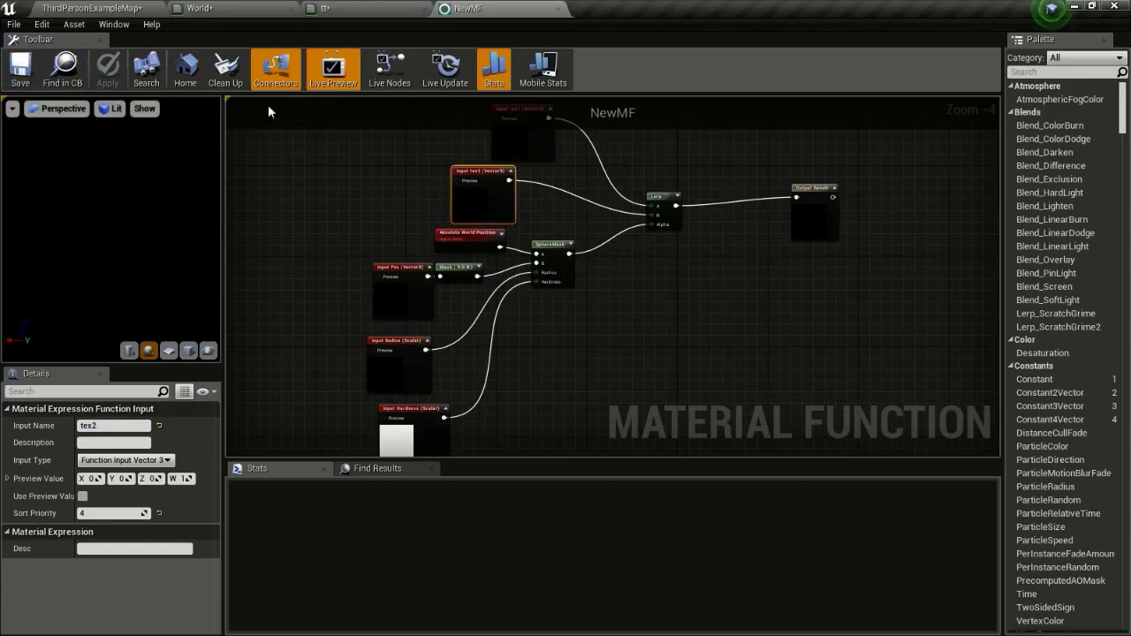
scroll(568, 276, "down", 2)
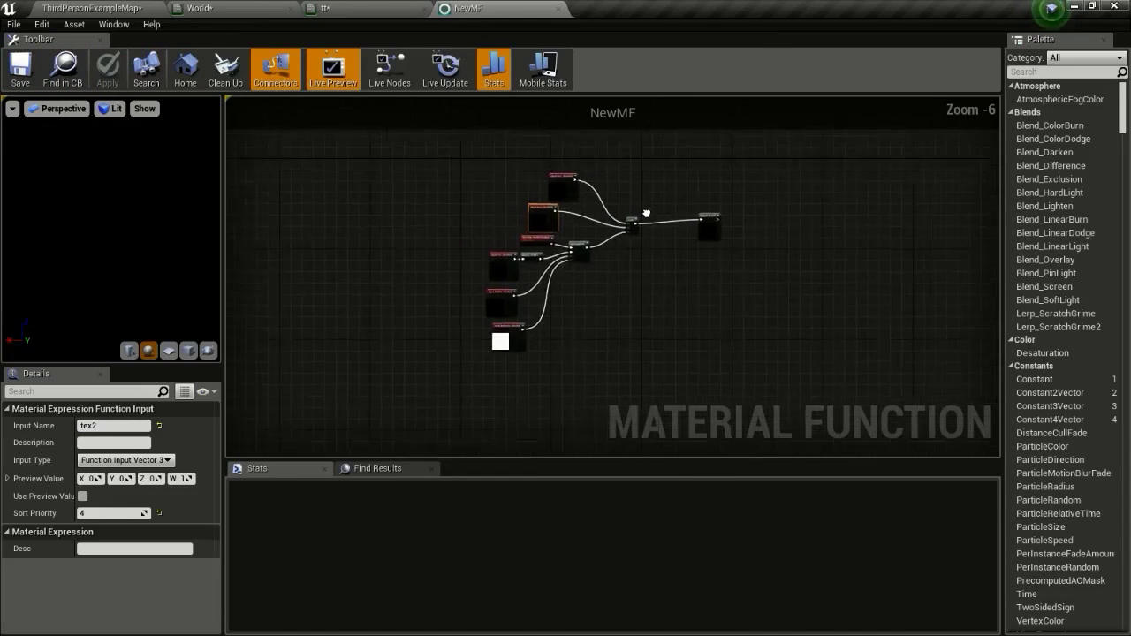
Create a new material named grass in the NEw content folder and open it for editing.
left_click(107, 7)
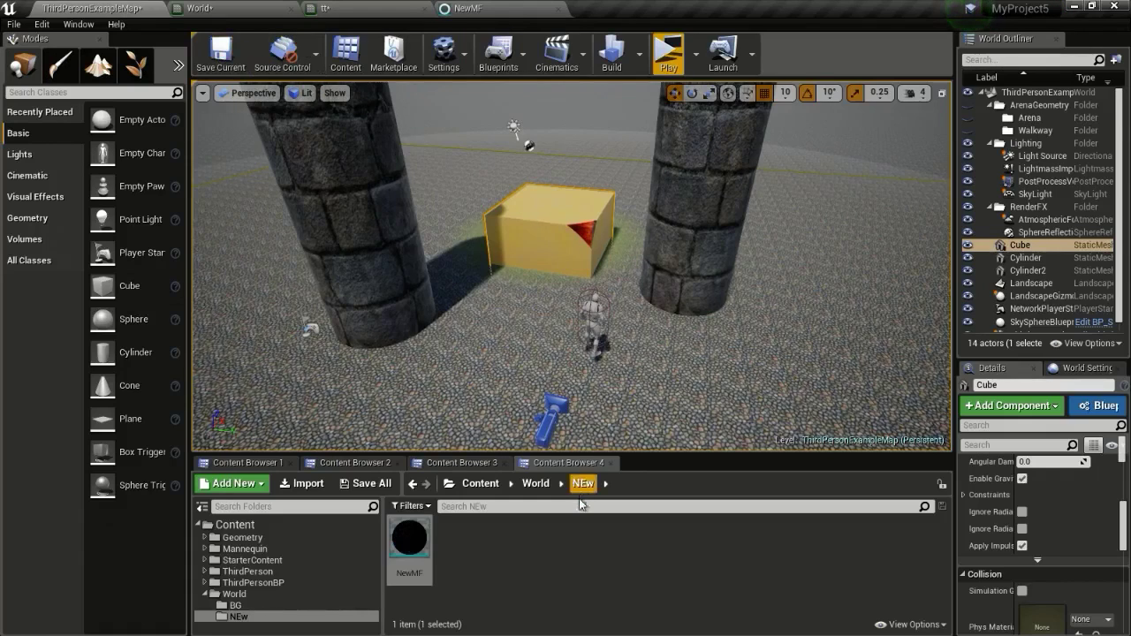
right_click(466, 541)
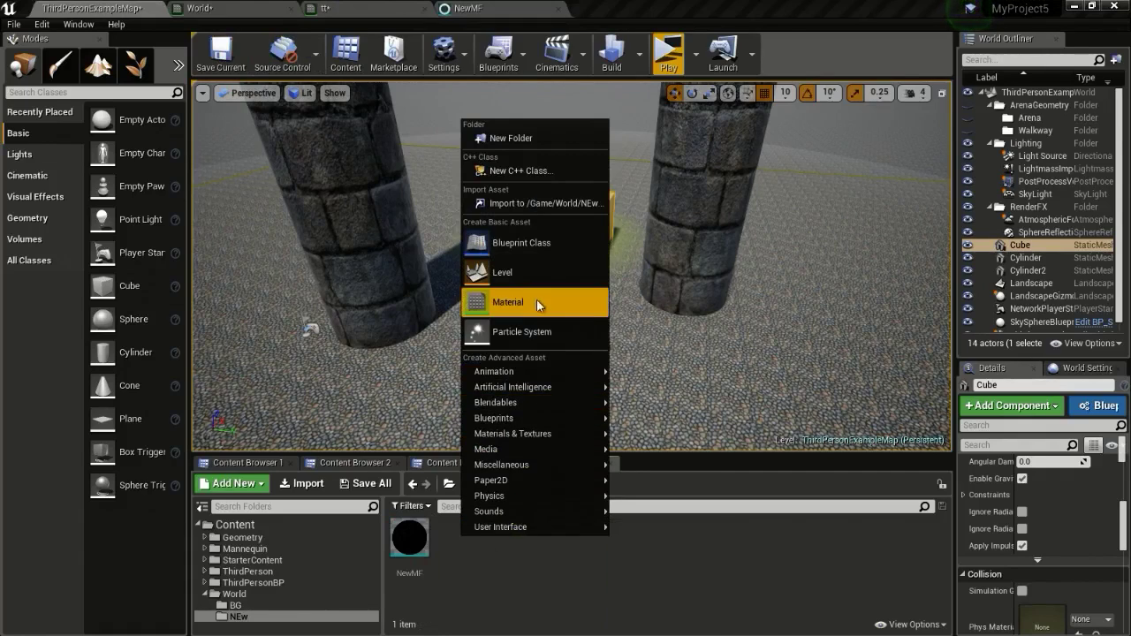
left_click(508, 302)
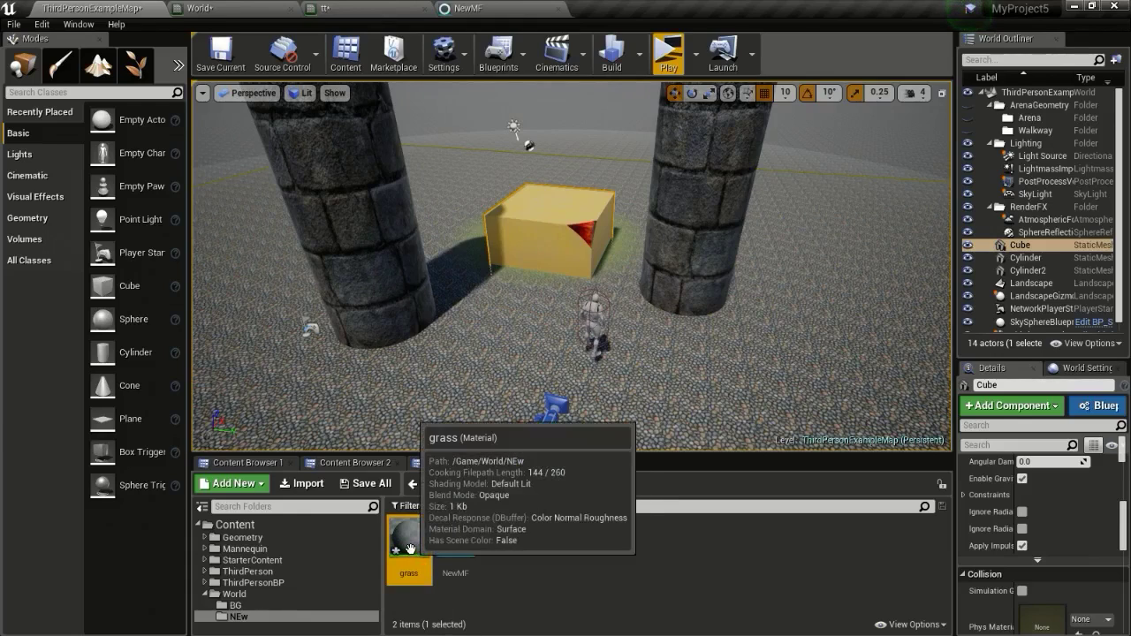
double_click(408, 537)
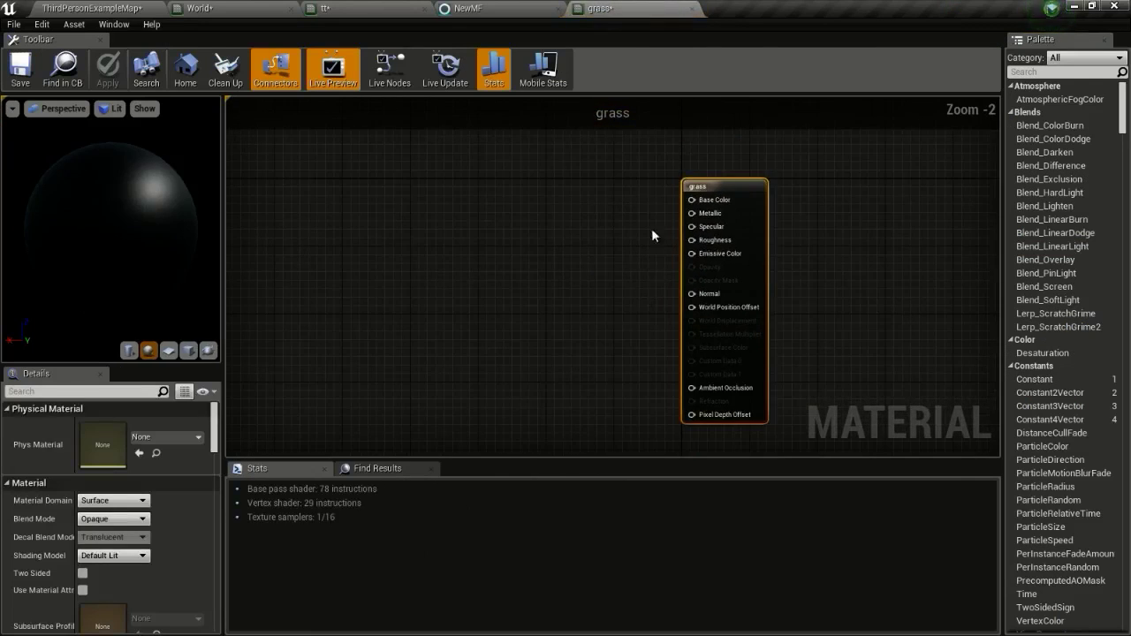
Bring the NewMF material function from the NEw content folder into the grass material graph, beside the main material node.
left_click(168, 11)
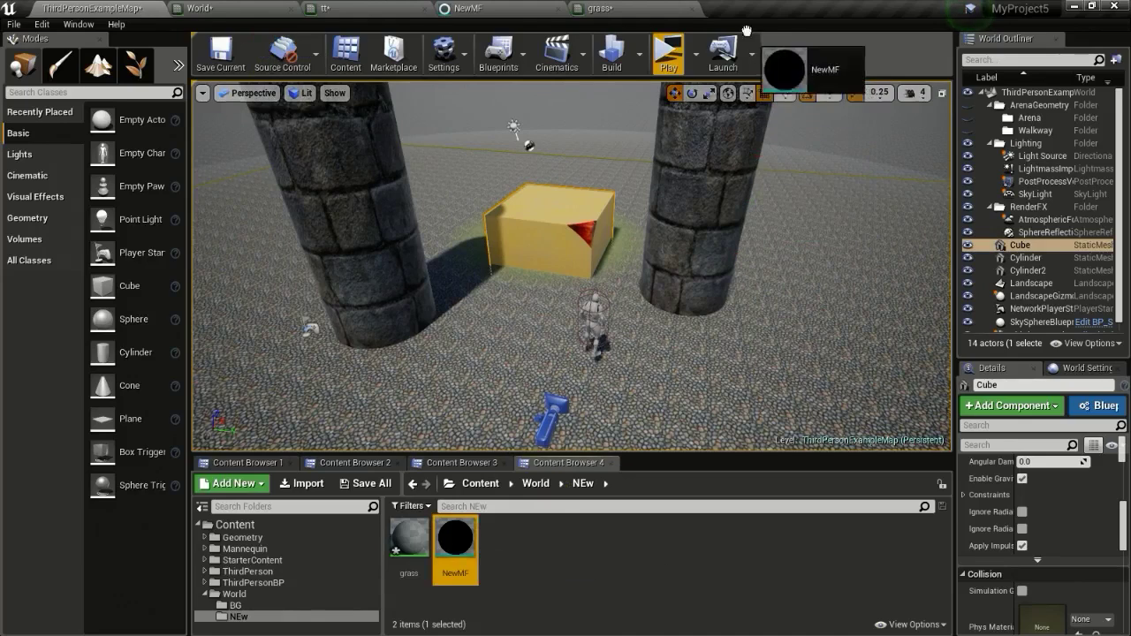
left_click_drag(658, 6, 482, 265)
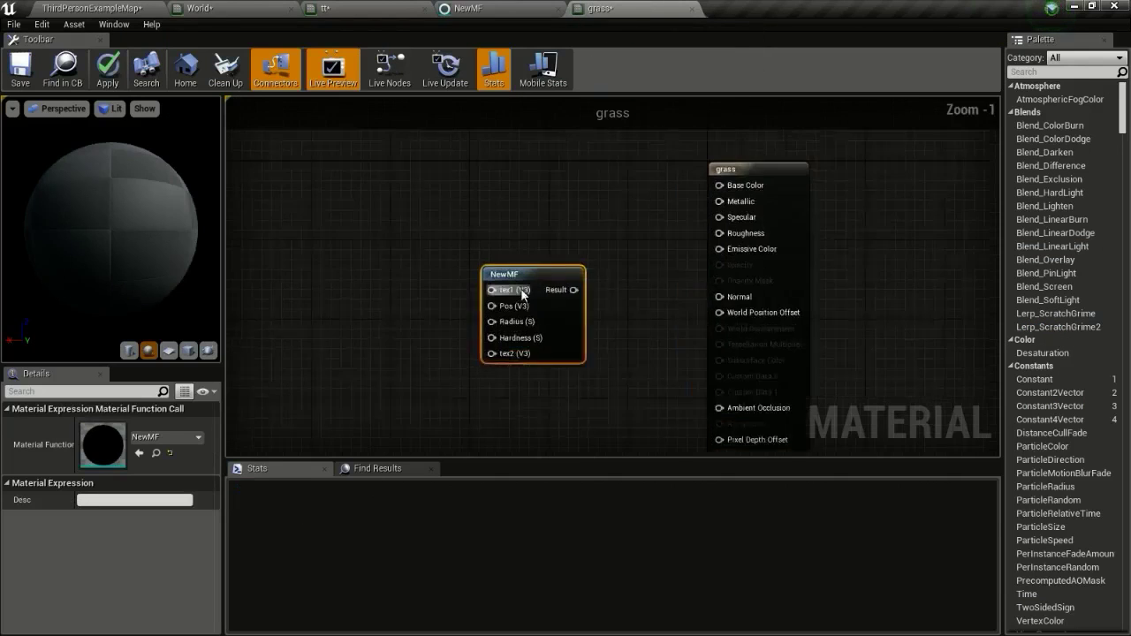